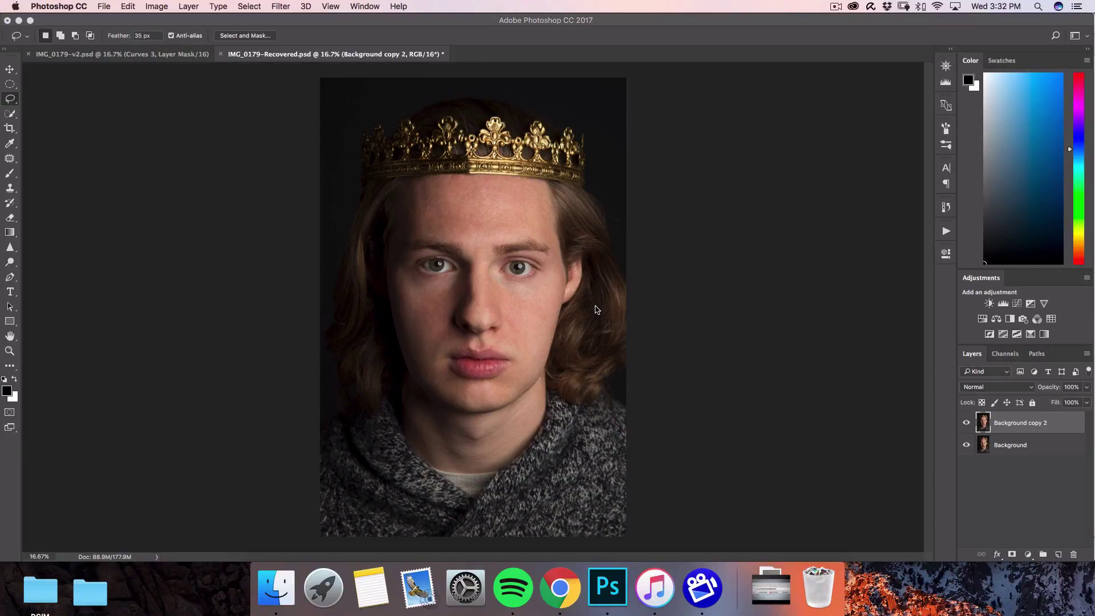
Toggle the Background copy 2 layer's visibility to compare it with the original Background.
click(967, 425)
click(966, 424)
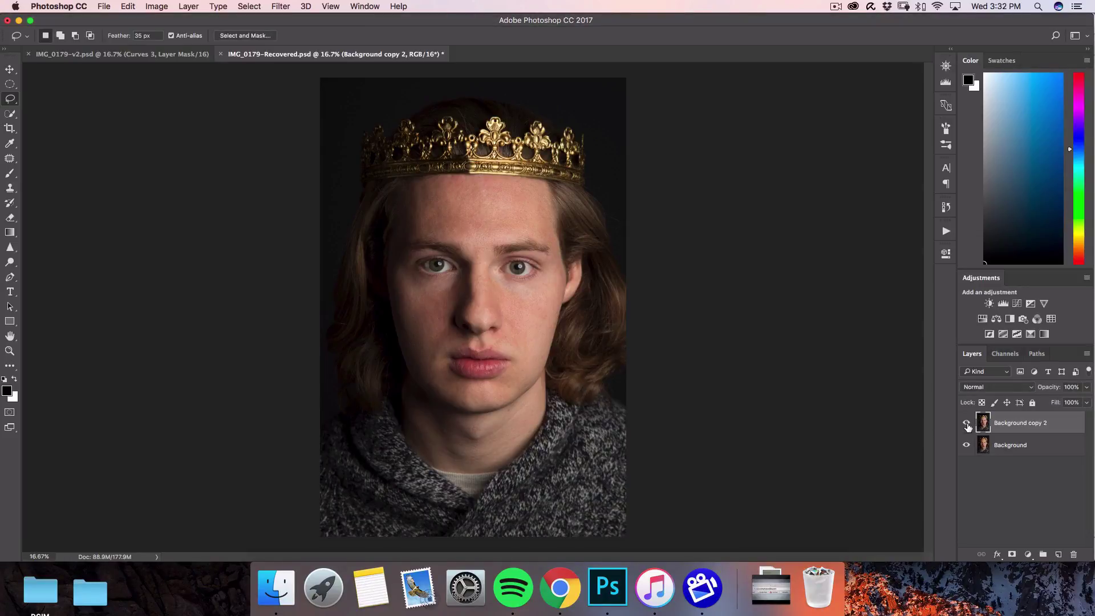
click(967, 425)
click(967, 425)
Sharpen the Background copy 2 layer with Unsharp Mask at amount 166%, radius 2.2 pixels and threshold 0.
key(super+plus)
key(super+plus)
key(super+plus)
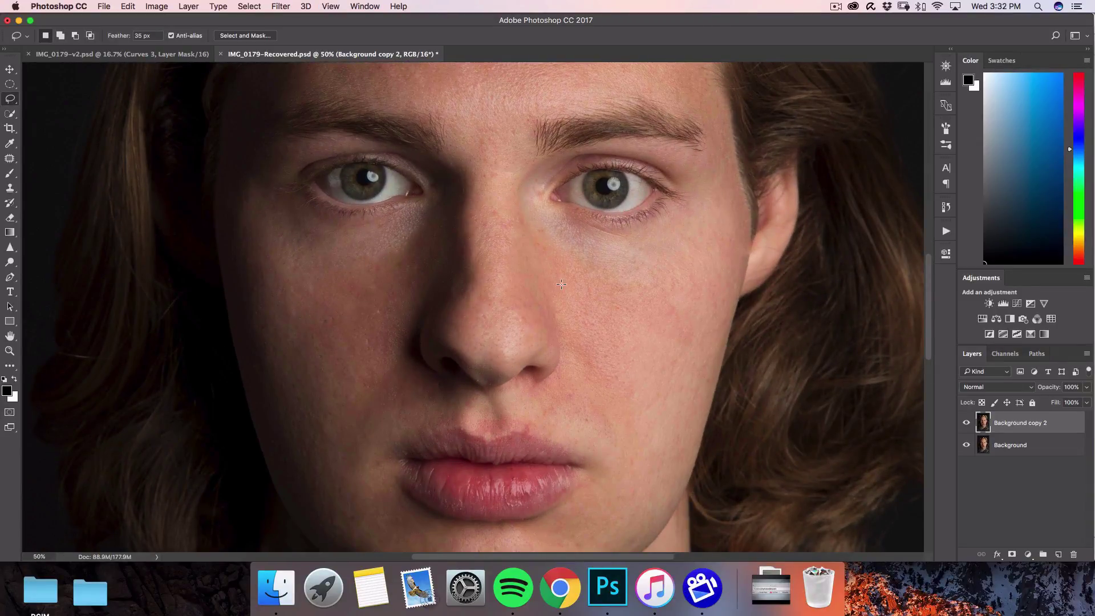
drag(930, 322, 928, 289)
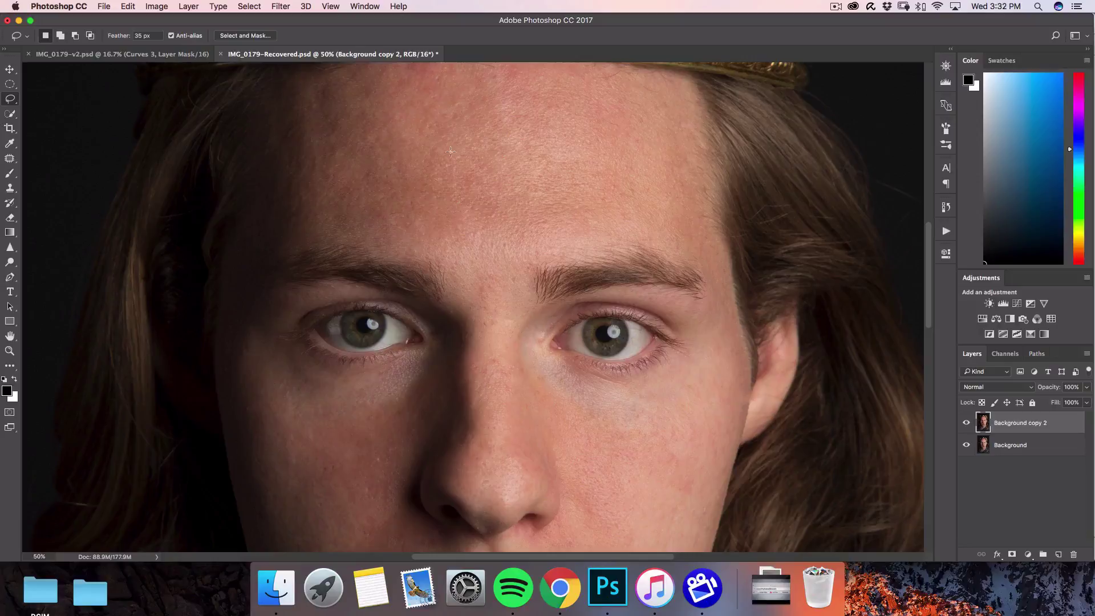
click(280, 6)
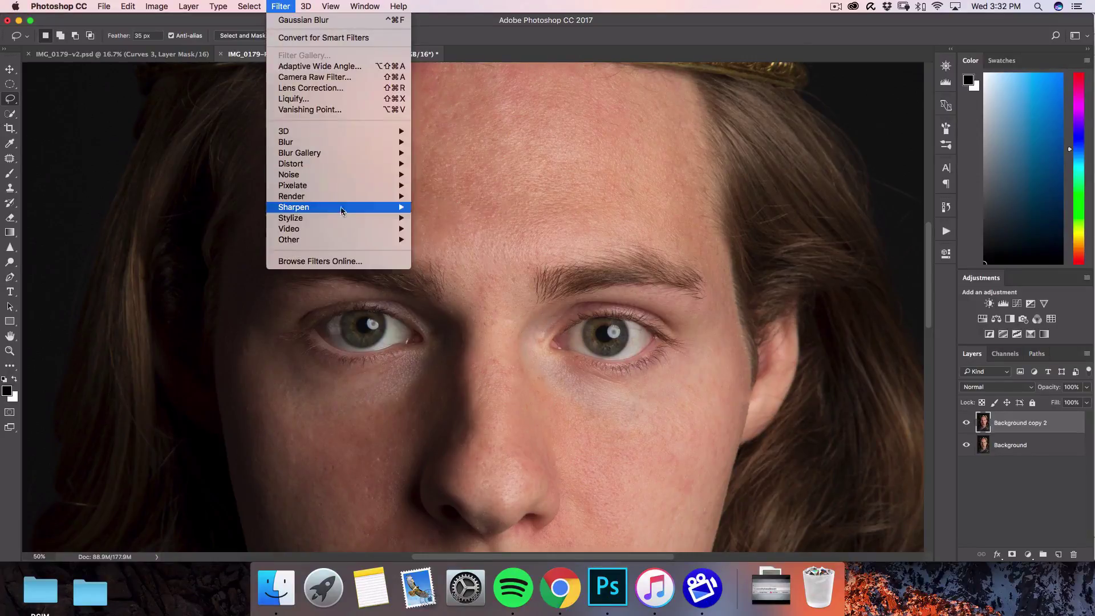
mouse_move(353, 213)
click(452, 261)
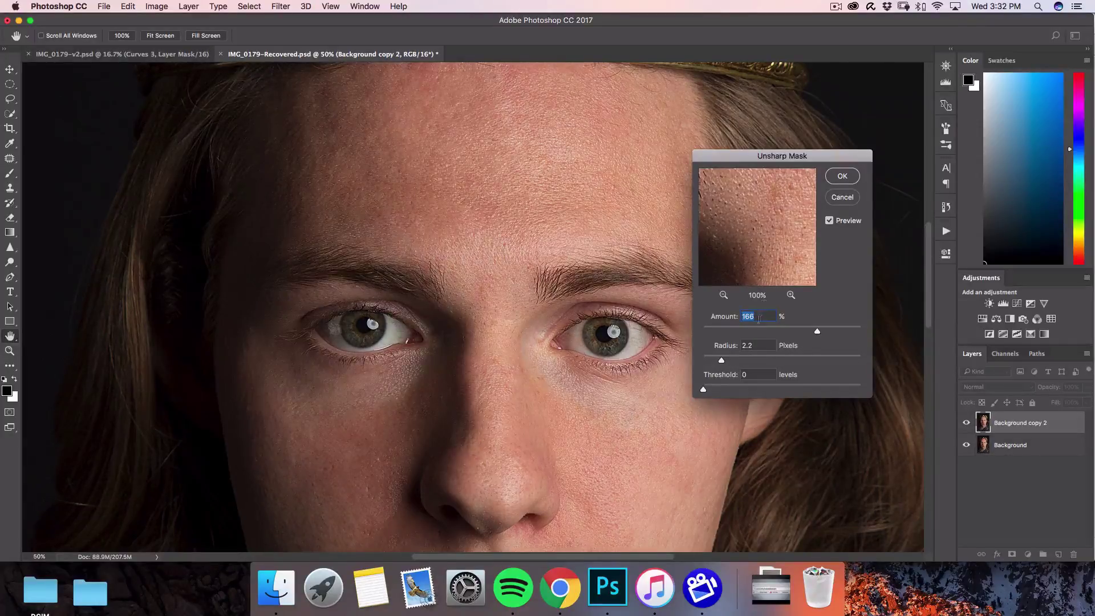
click(842, 177)
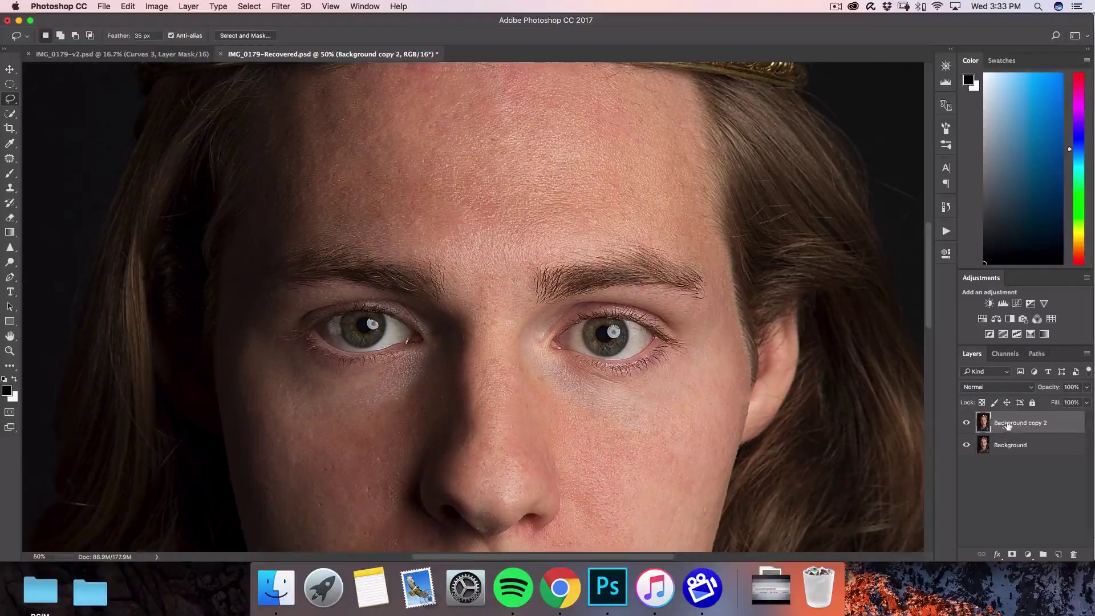
Duplicate the sharpened Background copy 2 layer twice.
key(shift)
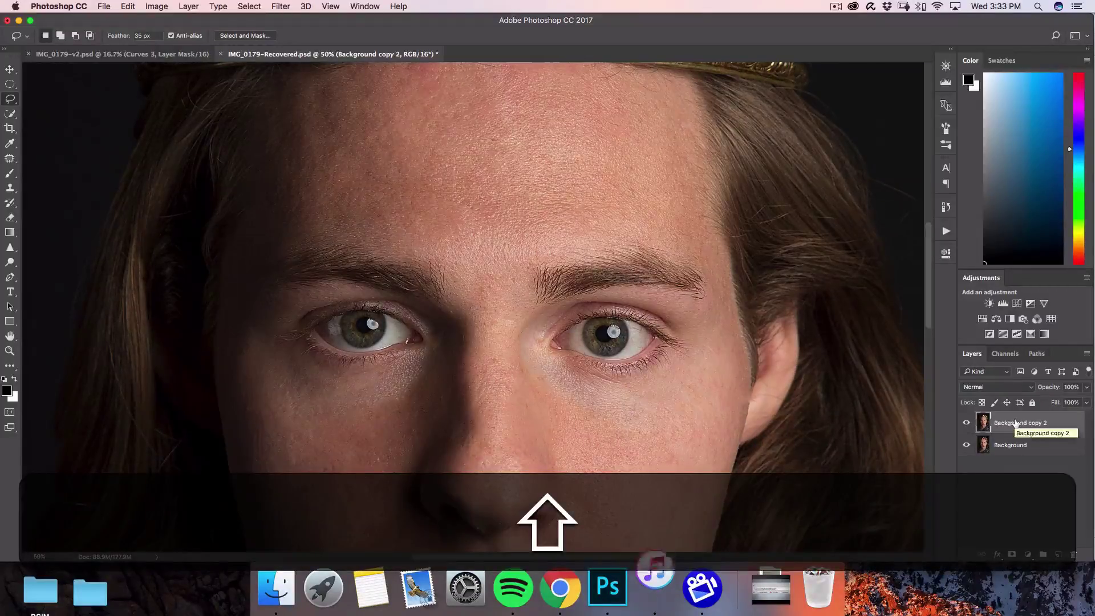
key(super)
key(super+shift+j)
key(super+shift+j)
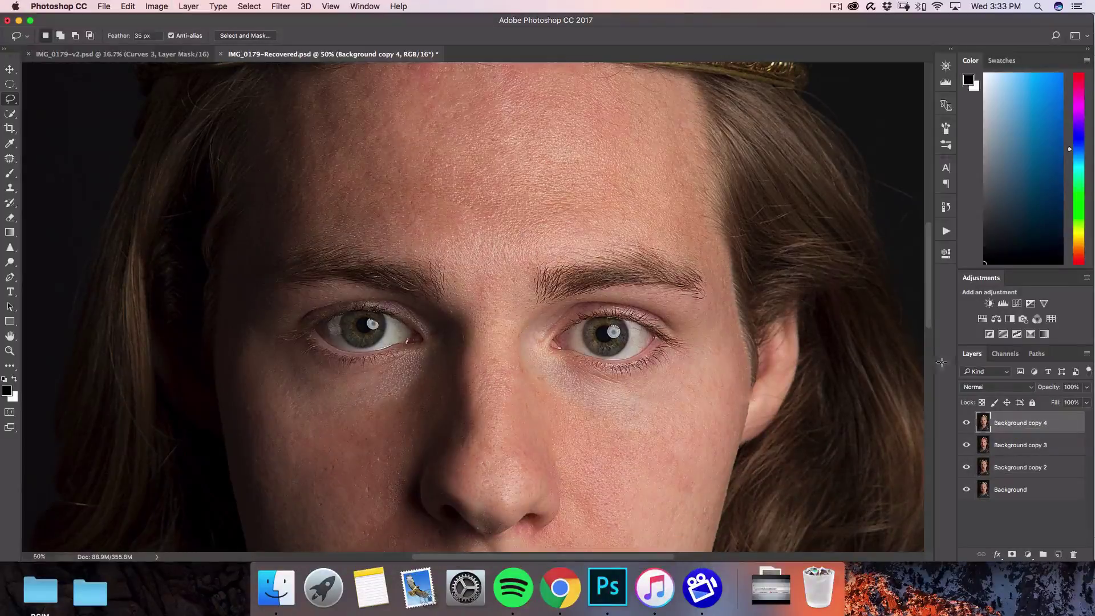
Rename the topmost layer copy to "color" and the copy directly beneath it to "texture".
double_click(1029, 422)
text(color)
key(Return)
double_click(1018, 447)
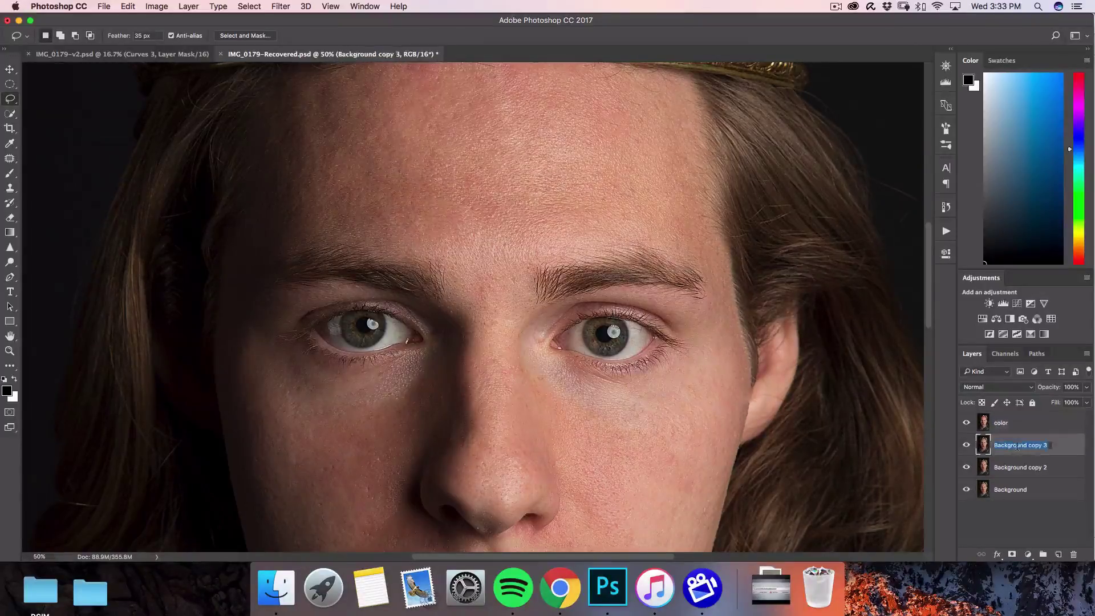
text(texture)
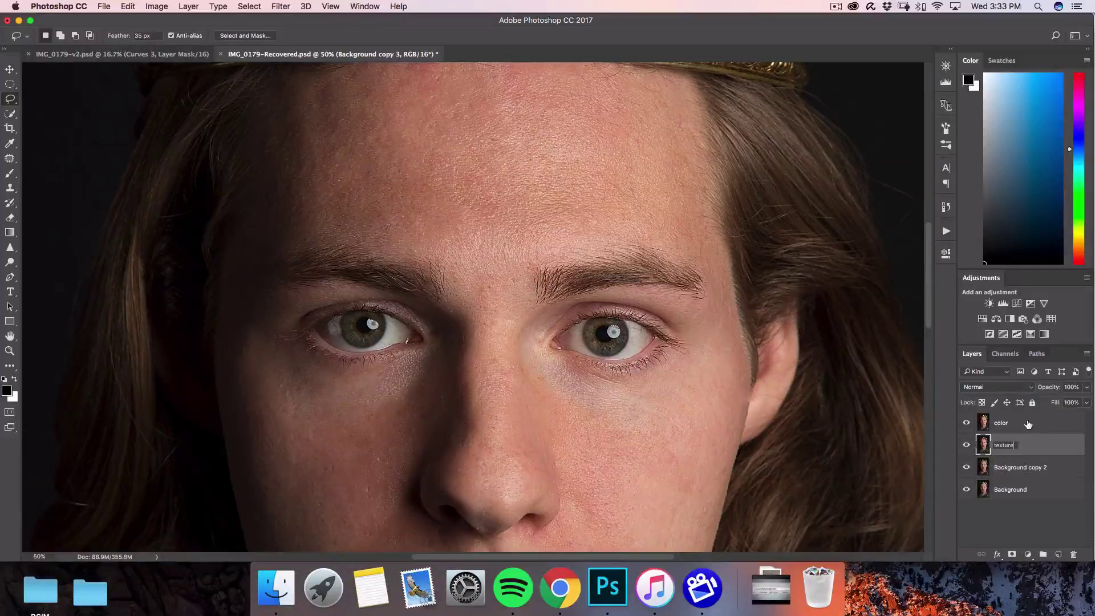
key(Return)
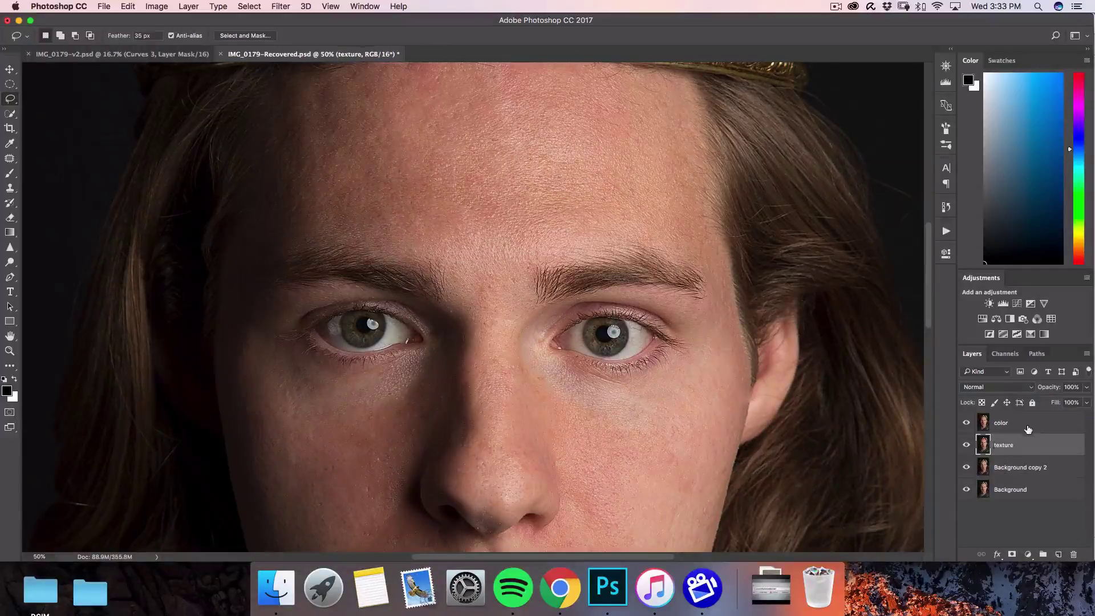
Apply a Gaussian Blur of 9.3 pixels to the color layer and move it below the texture layer.
click(1024, 428)
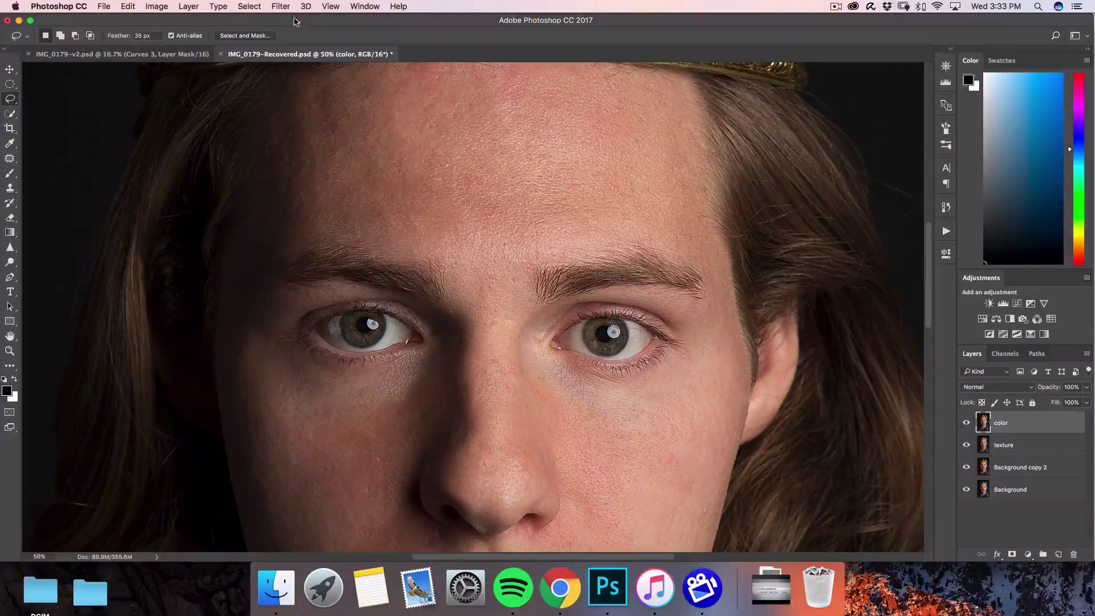
click(279, 7)
mouse_move(297, 142)
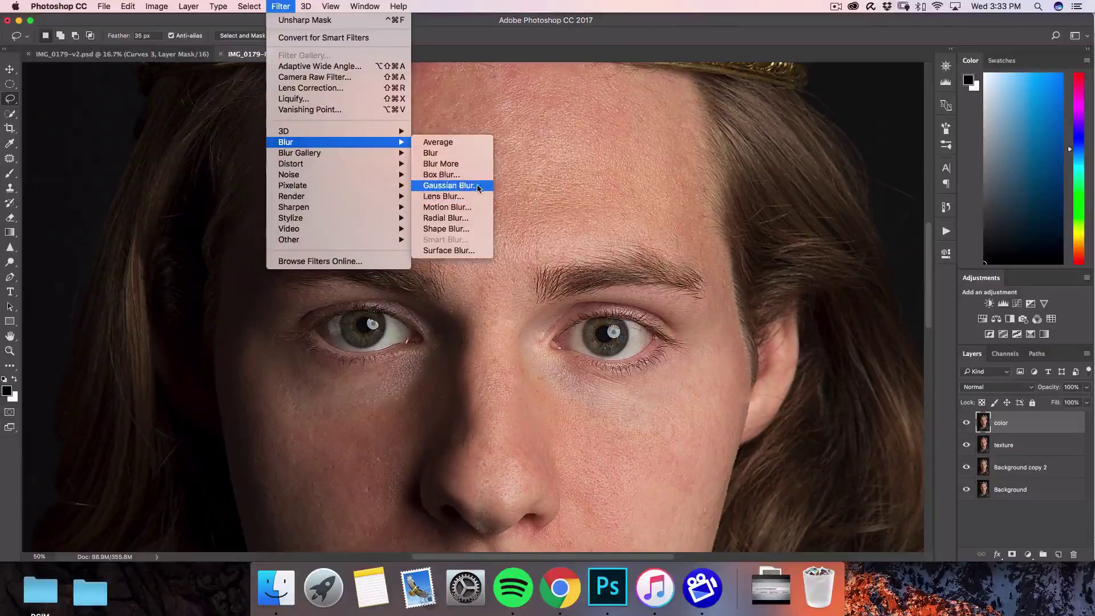
click(449, 185)
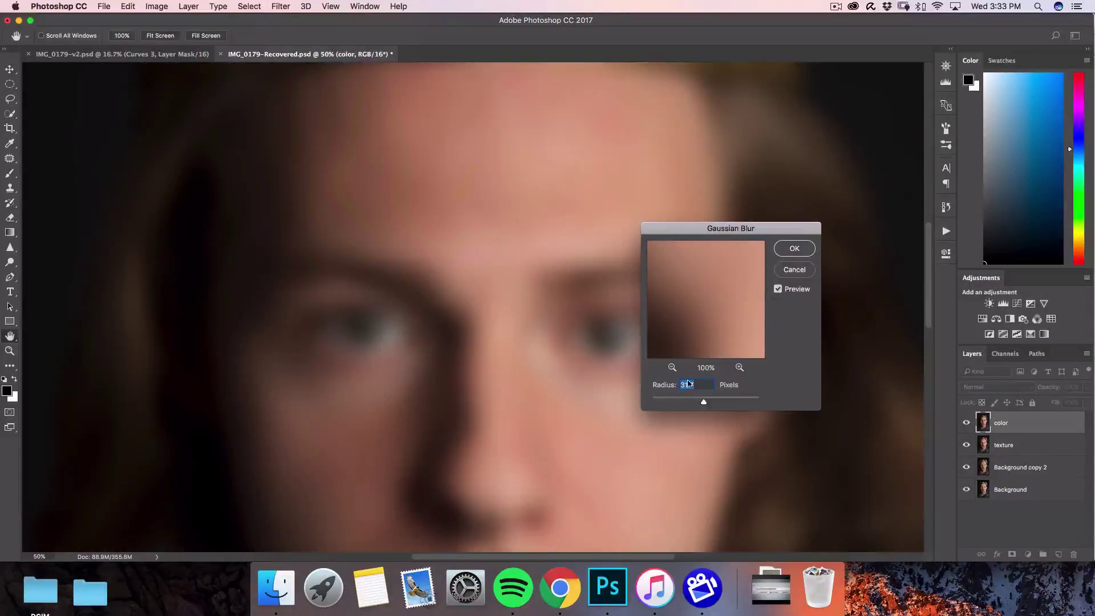
click(686, 402)
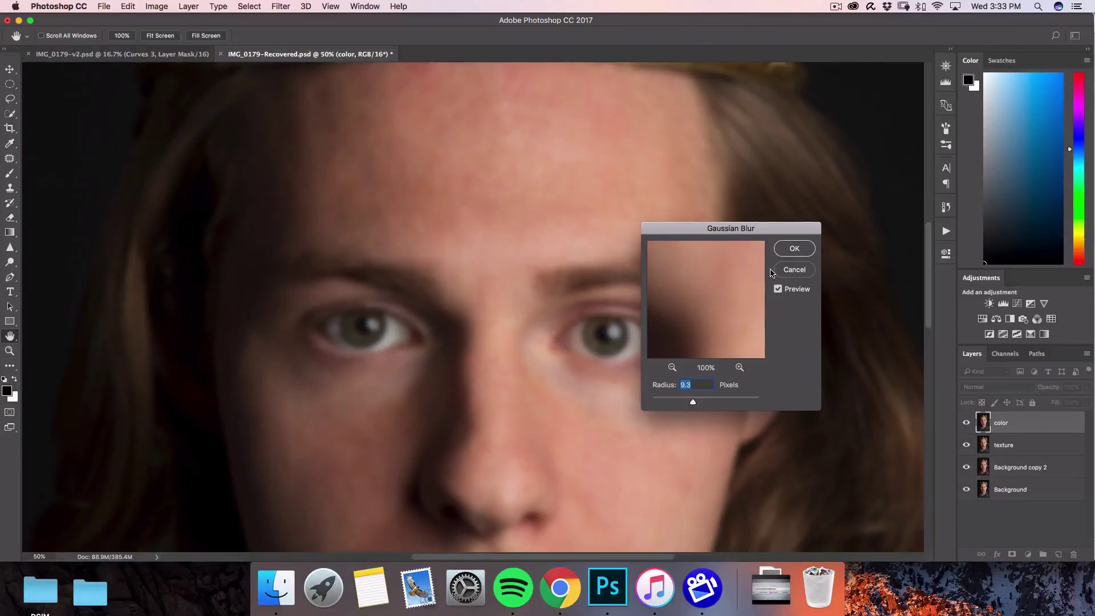
key(super+minus)
key(super+minus)
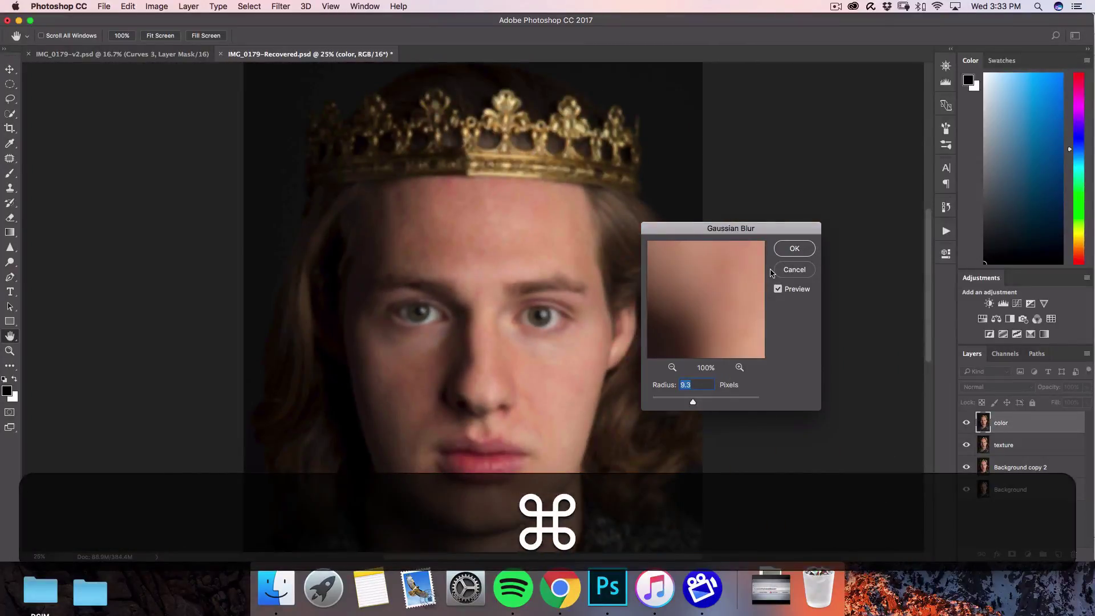
click(794, 249)
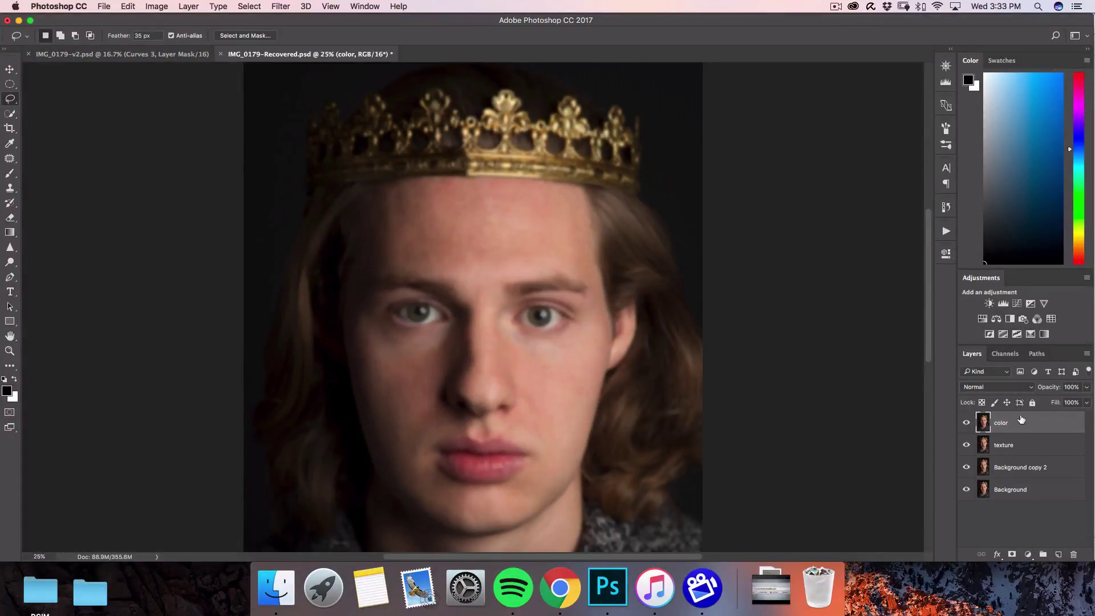
drag(1023, 421, 1027, 456)
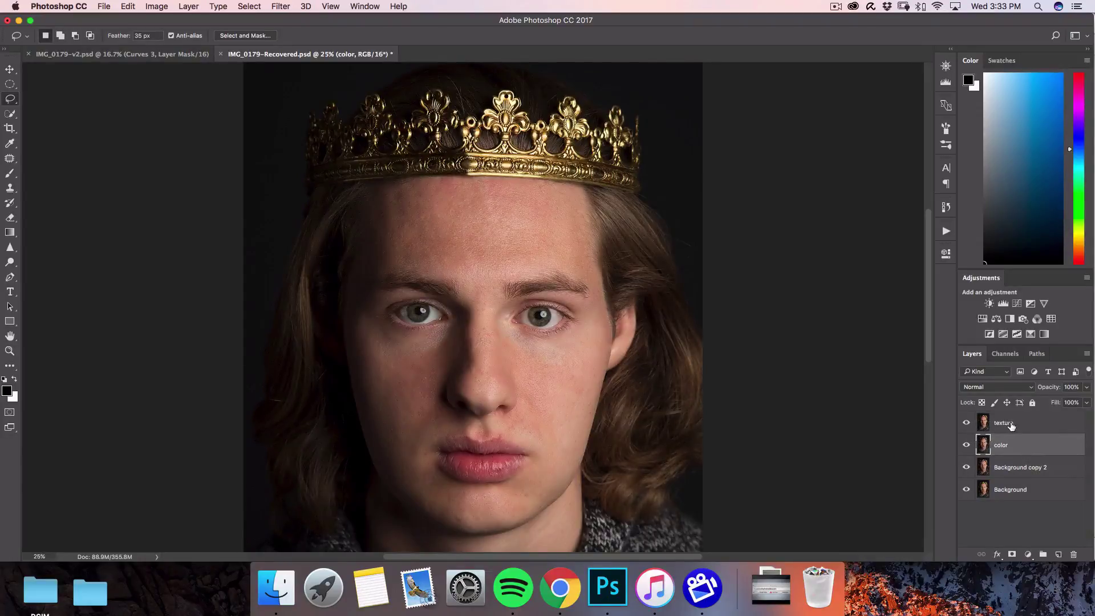
Use Apply Image on the texture layer with the color layer as source, Subtract blending, 100% opacity, scale 2 and offset 128.
click(1012, 424)
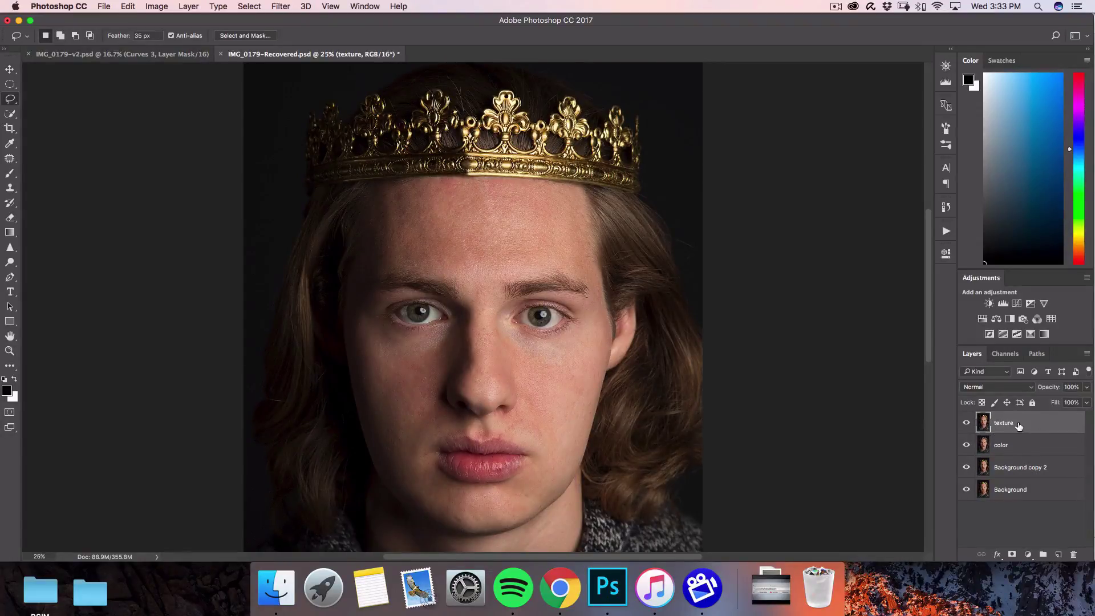
click(156, 7)
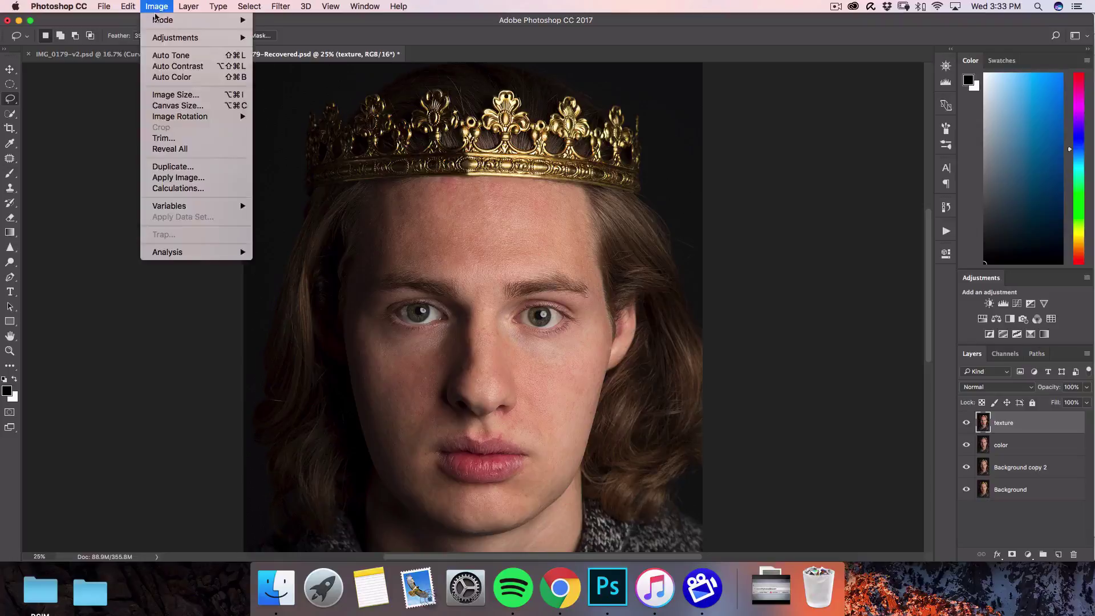
click(202, 178)
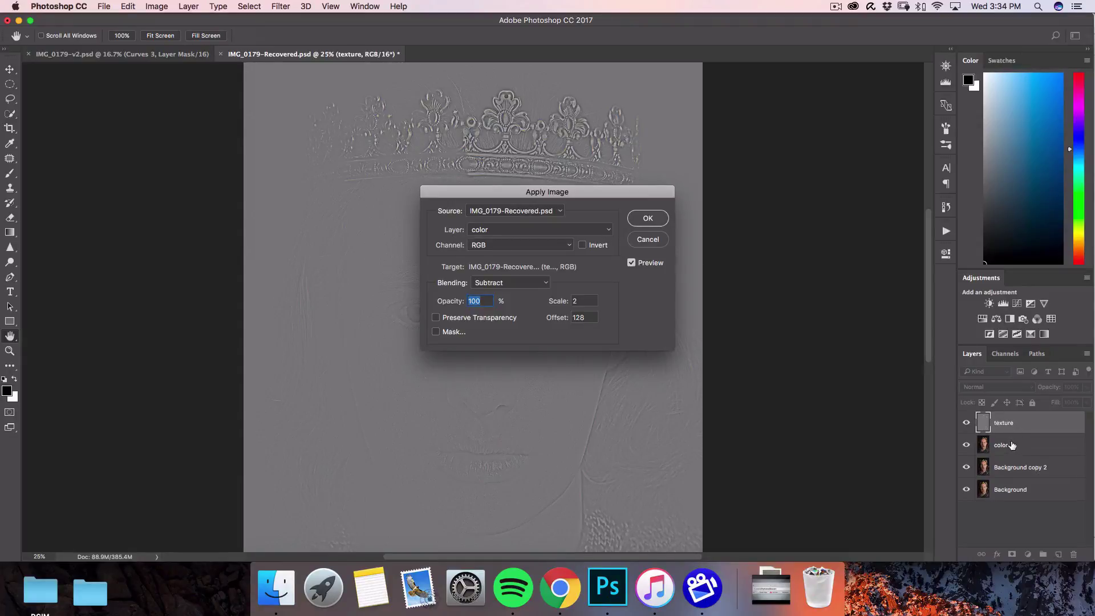
click(485, 229)
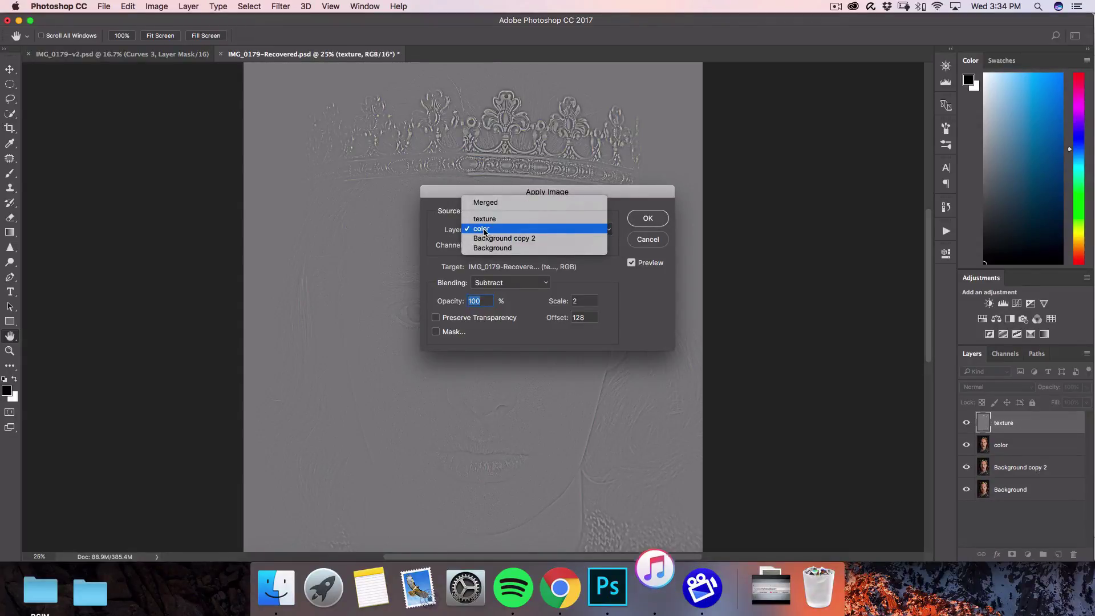
click(488, 228)
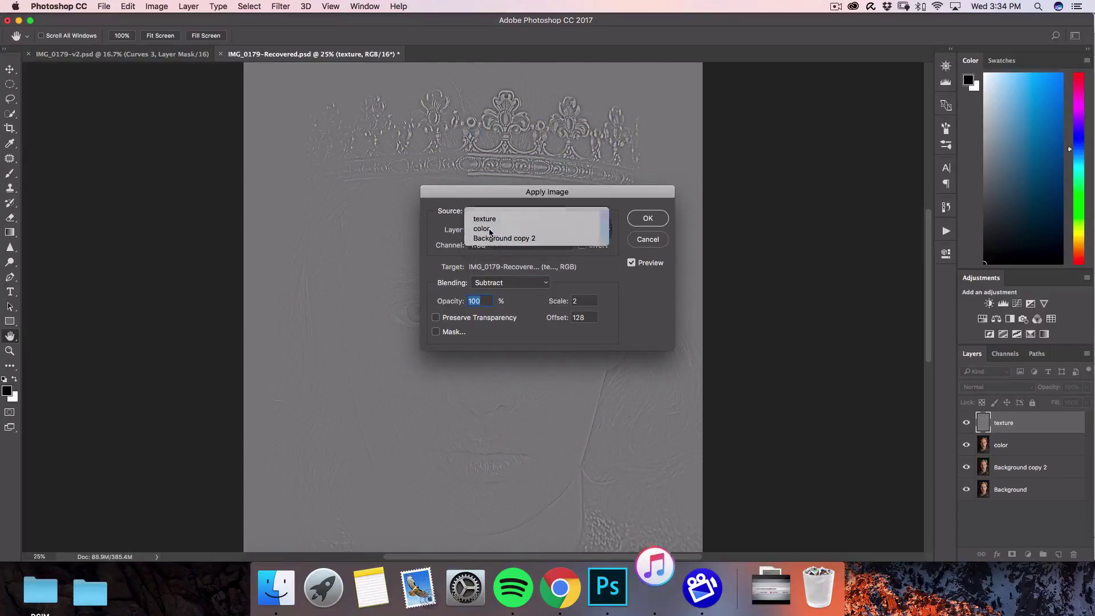
click(522, 283)
click(522, 282)
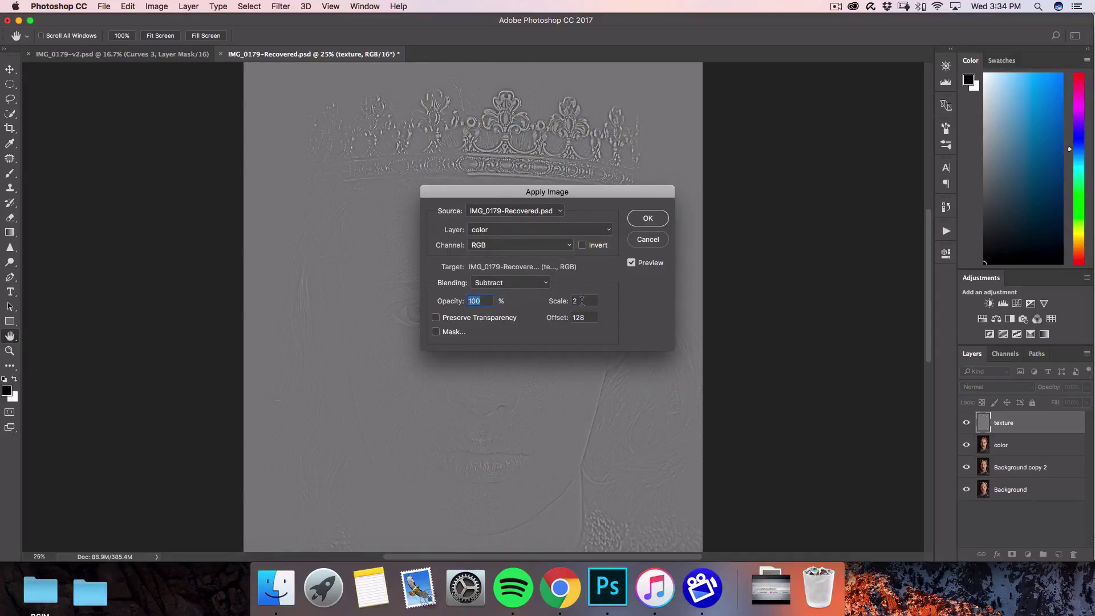
click(648, 219)
key(l)
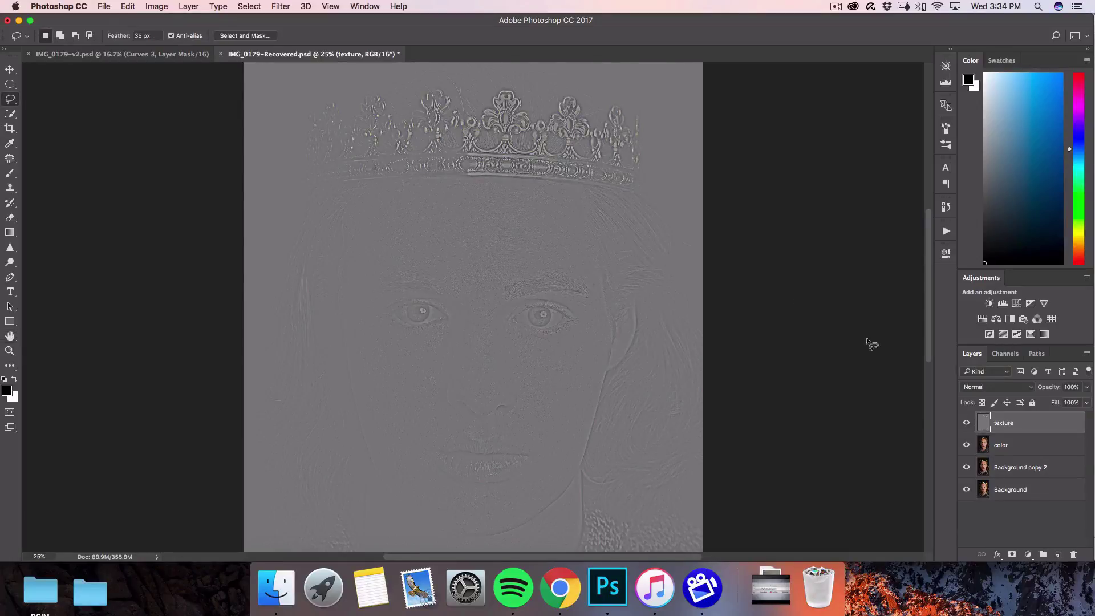
Set the texture layer's blend mode to Linear Light and group it with the color layer.
click(1007, 389)
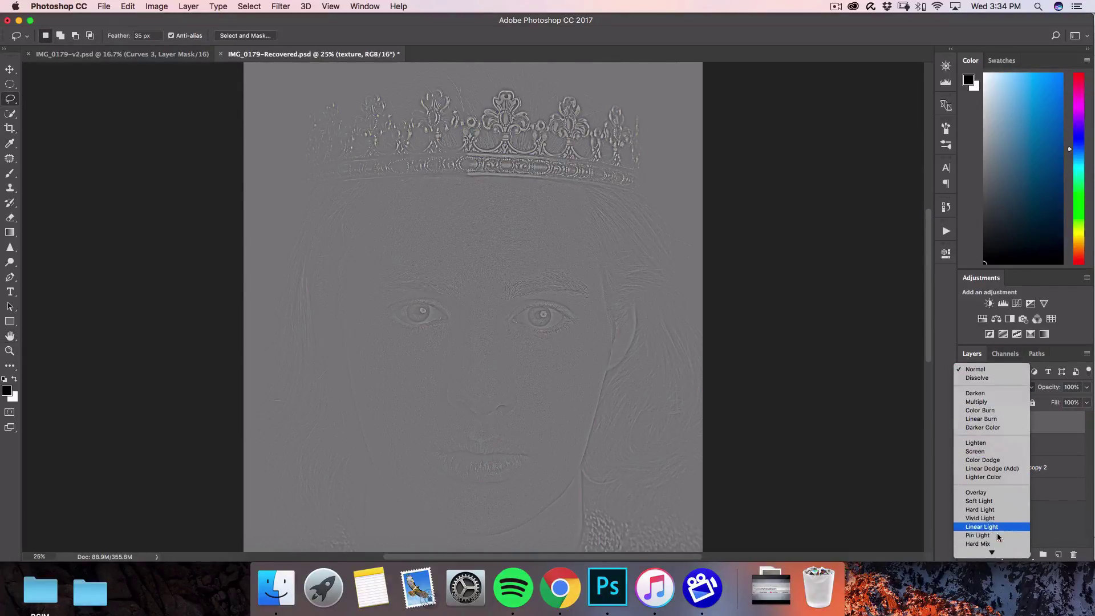
click(1003, 527)
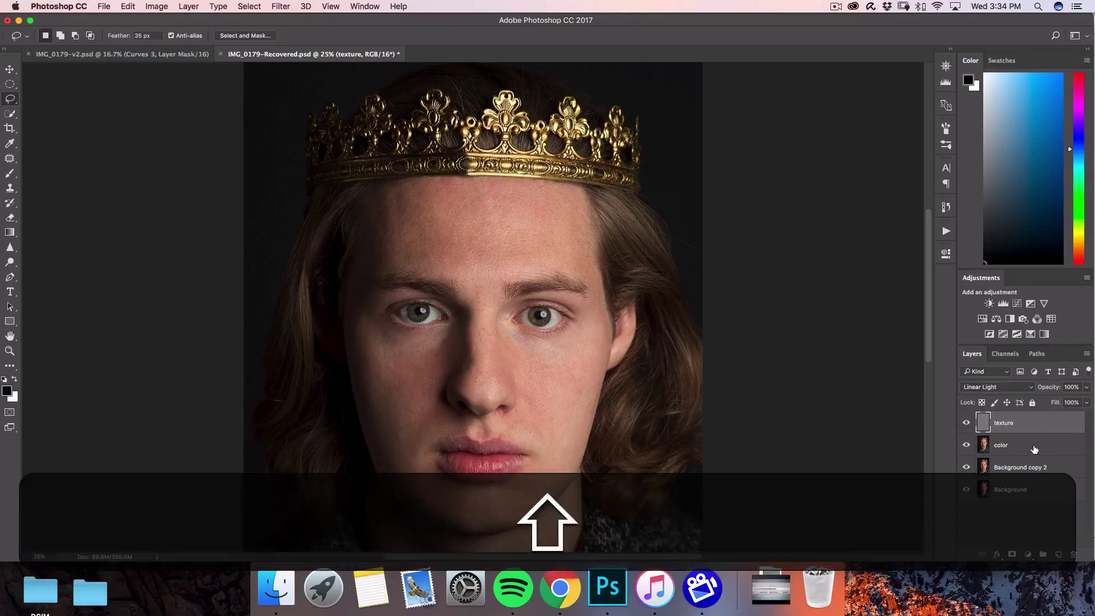
shift+click(1032, 447)
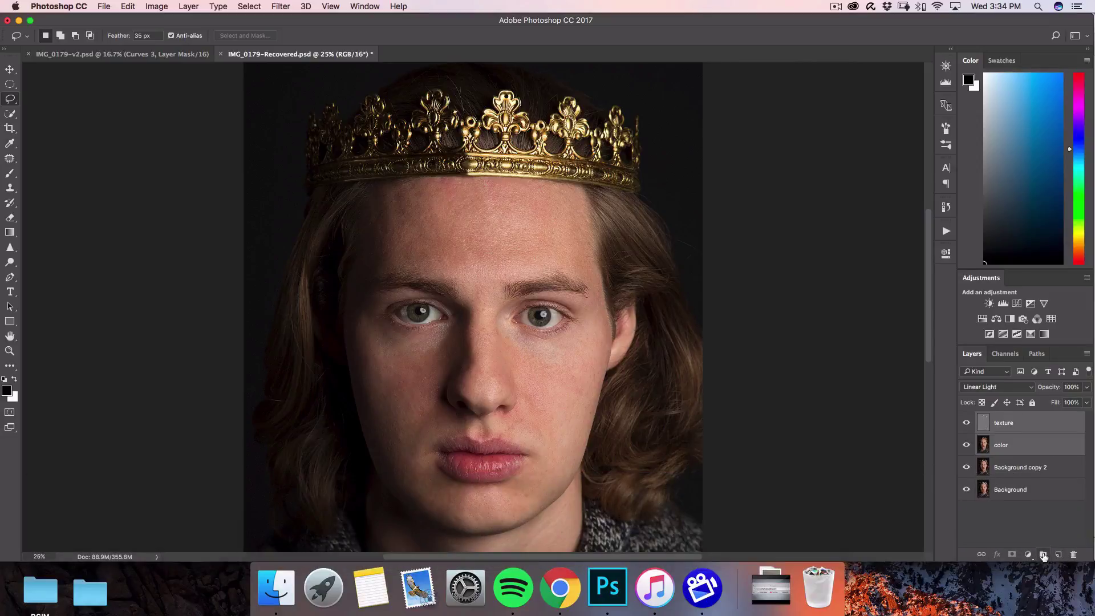
click(1043, 554)
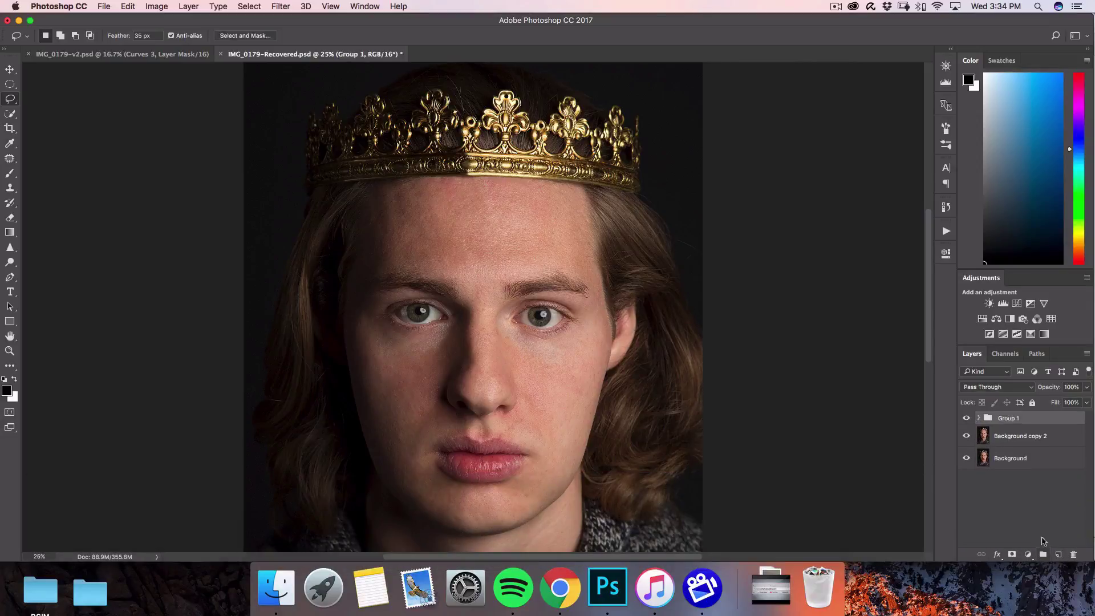
Expand the new layer group and toggle its visibility to compare the image with and without it.
click(979, 418)
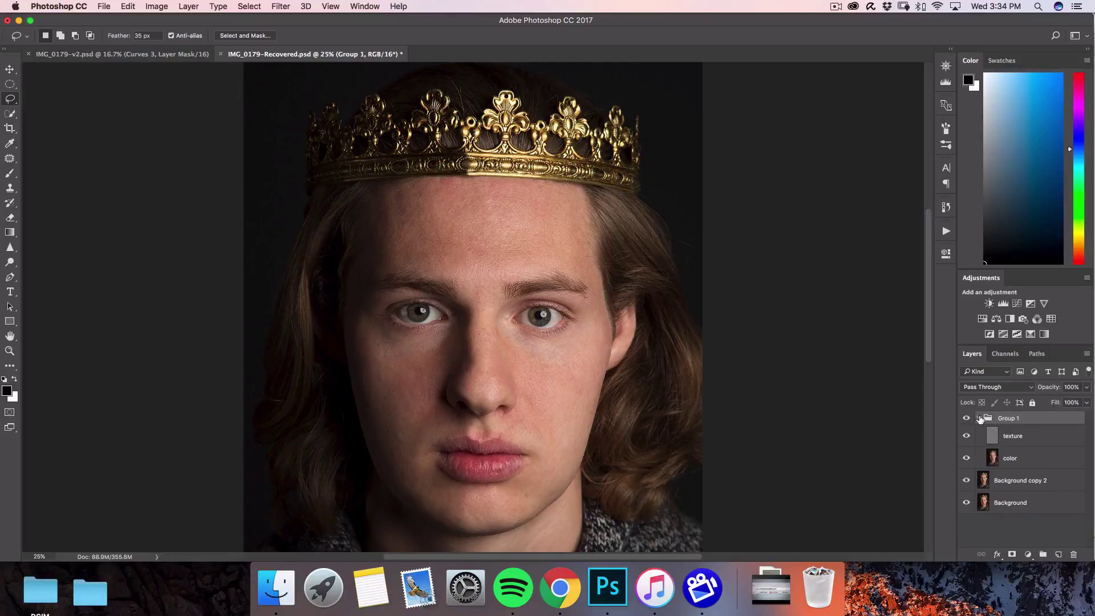
click(980, 420)
click(980, 419)
click(966, 419)
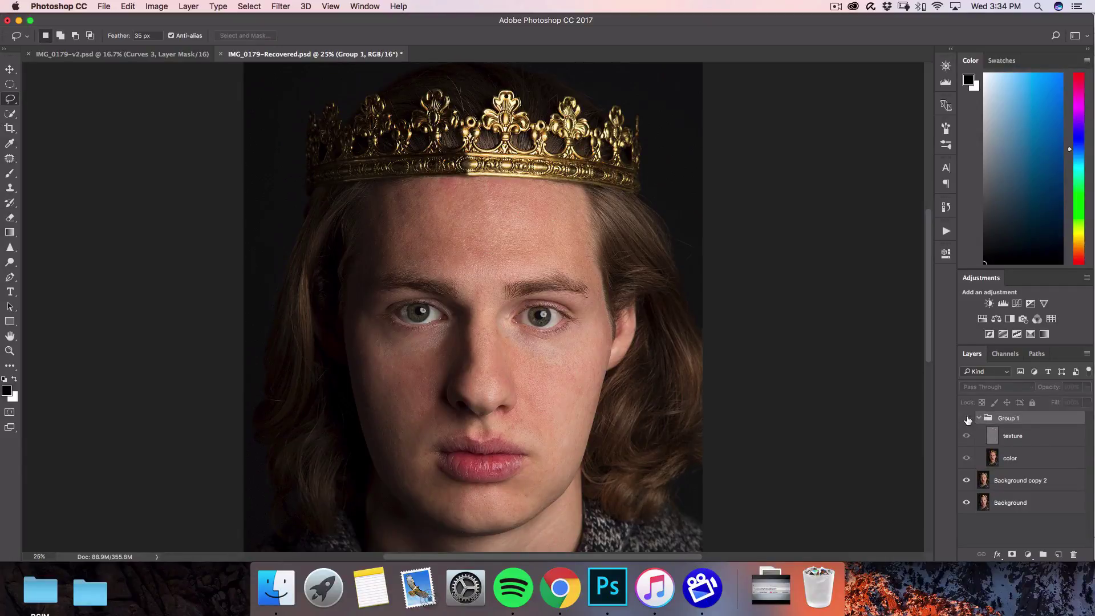
click(966, 419)
click(966, 419)
click(967, 418)
On the color layer, lasso the left side of the forehead, apply a 19-pixel Gaussian Blur and clear the selection.
click(1010, 458)
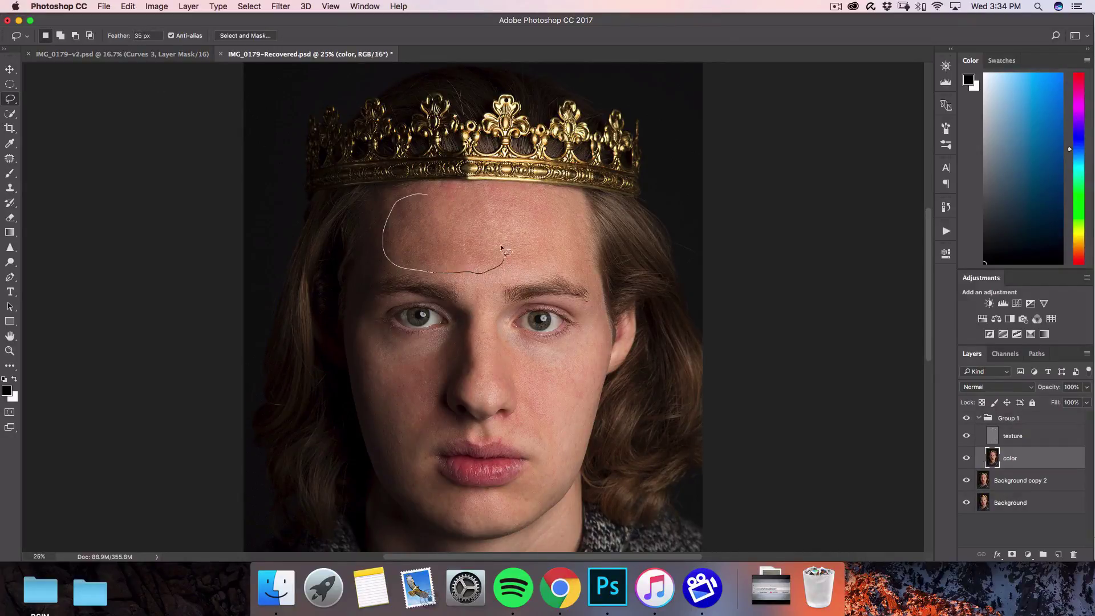
mouse_move(501, 245)
mouse_down()
mouse_move(447, 184)
mouse_move(396, 204)
mouse_move(388, 246)
mouse_move(413, 269)
mouse_move(465, 278)
mouse_move(472, 241)
mouse_move(431, 192)
mouse_up()
key(super+d)
click(286, 7)
mouse_move(343, 143)
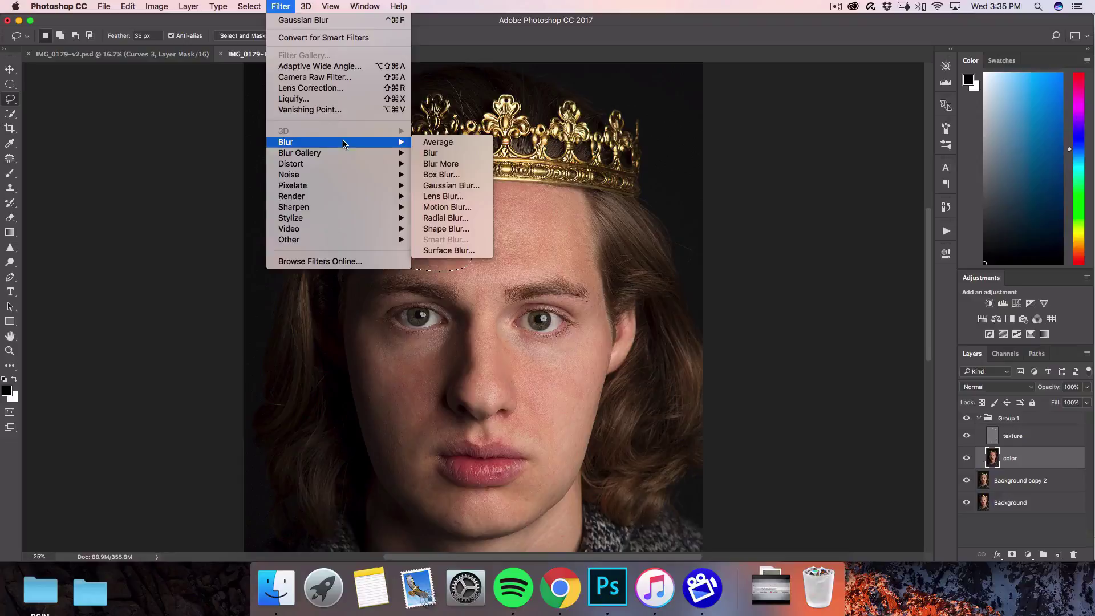
click(455, 186)
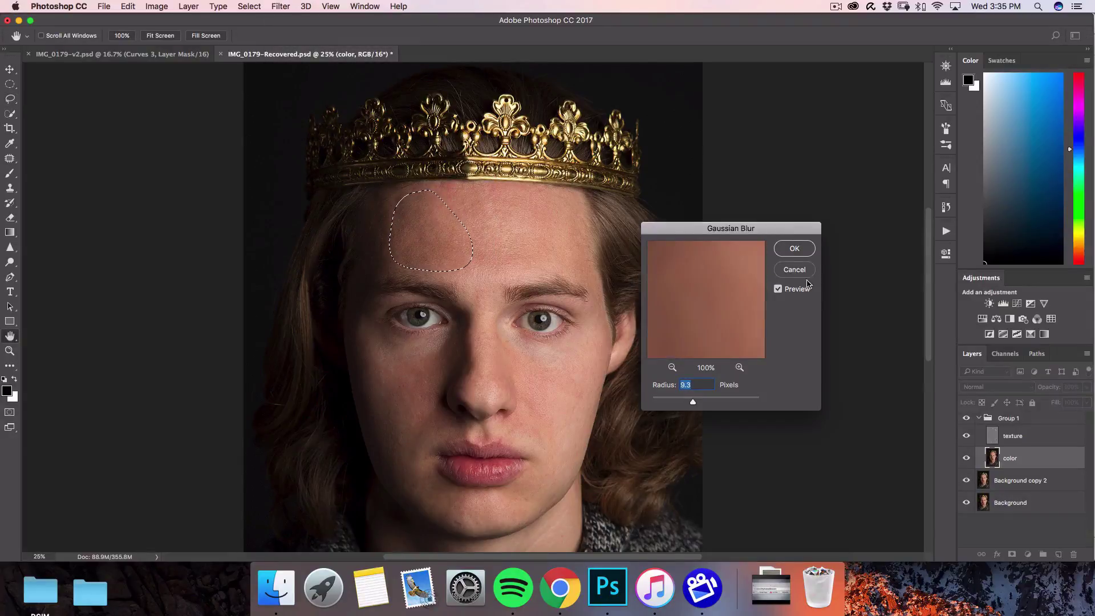
drag(695, 402, 698, 402)
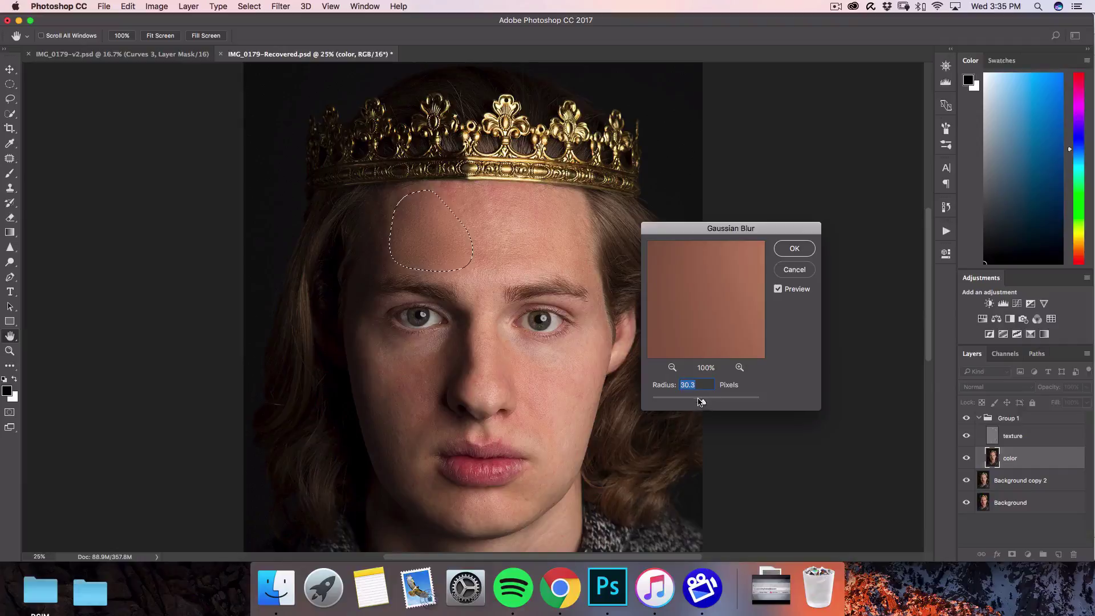
click(798, 253)
click(535, 219)
click(642, 200)
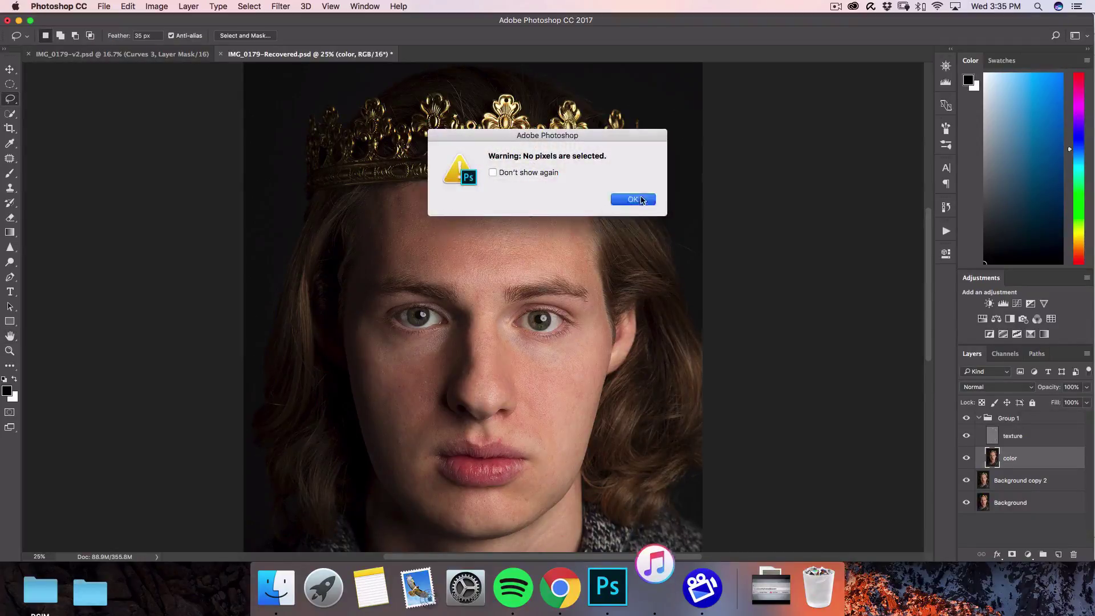
Lasso the center and right side of the forehead on the color layer and apply a Gaussian Blur of 19 pixels.
mouse_move(538, 194)
mouse_down()
mouse_move(427, 203)
mouse_move(444, 252)
mouse_up()
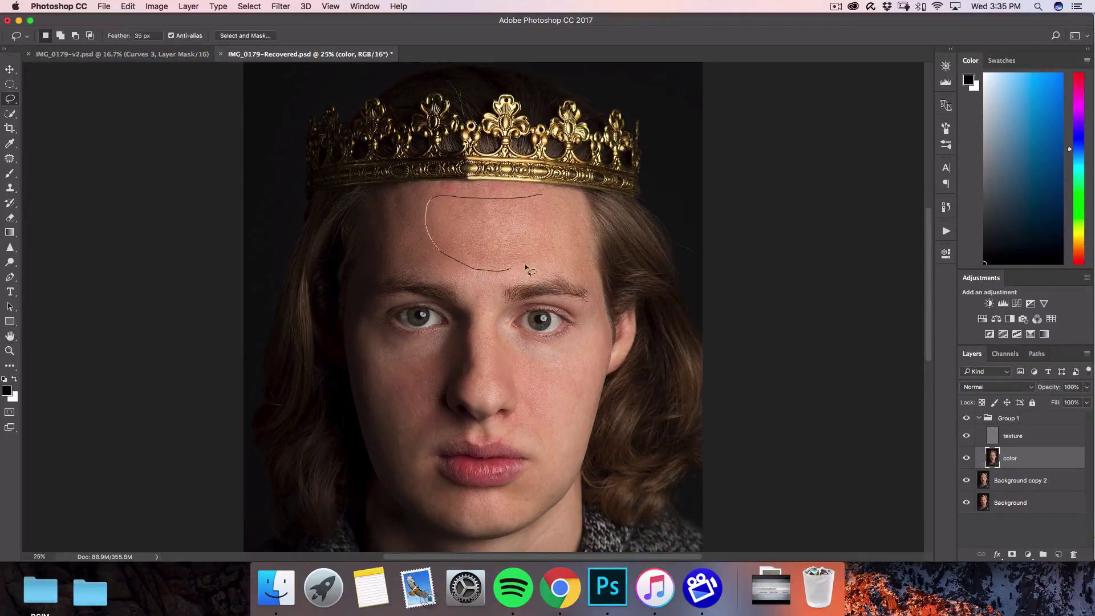
drag(565, 212, 554, 197)
click(280, 7)
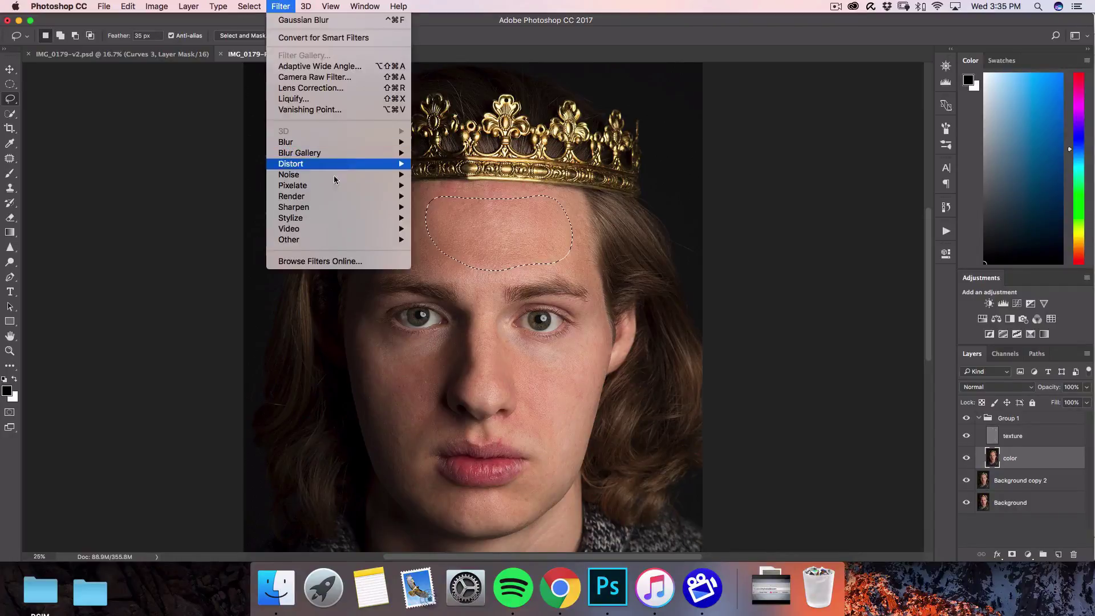
mouse_move(362, 142)
click(467, 185)
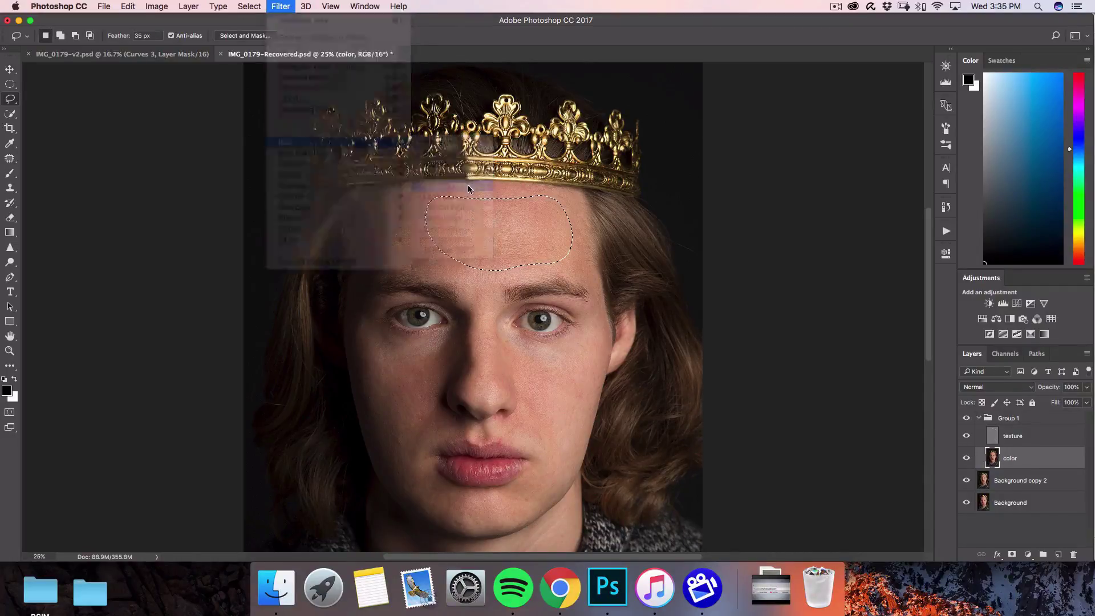
click(796, 251)
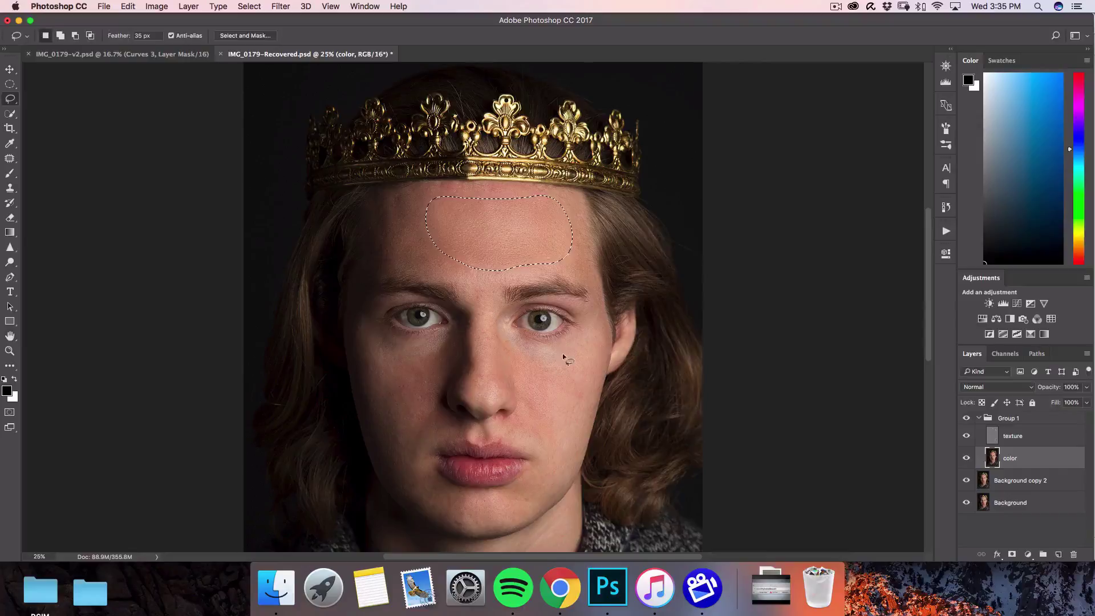
Lasso the outer cheek below the ear on the image's right side and apply a Gaussian Blur of 19 pixels.
mouse_move(586, 336)
mouse_down()
mouse_move(554, 373)
mouse_move(555, 437)
mouse_move(583, 438)
mouse_up()
drag(595, 302, 594, 305)
click(281, 6)
mouse_move(356, 142)
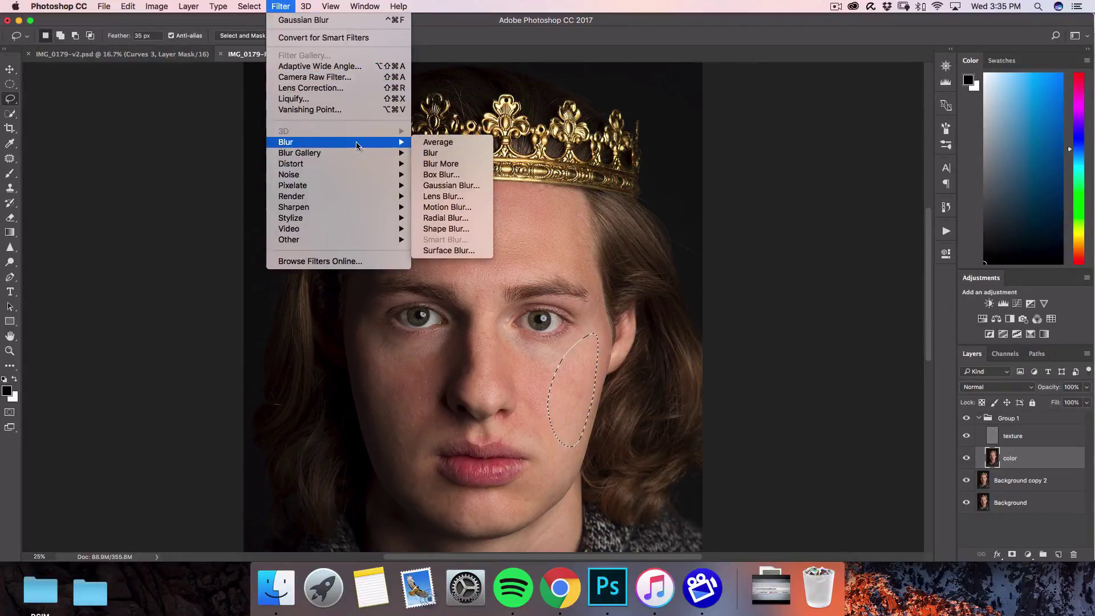
click(478, 186)
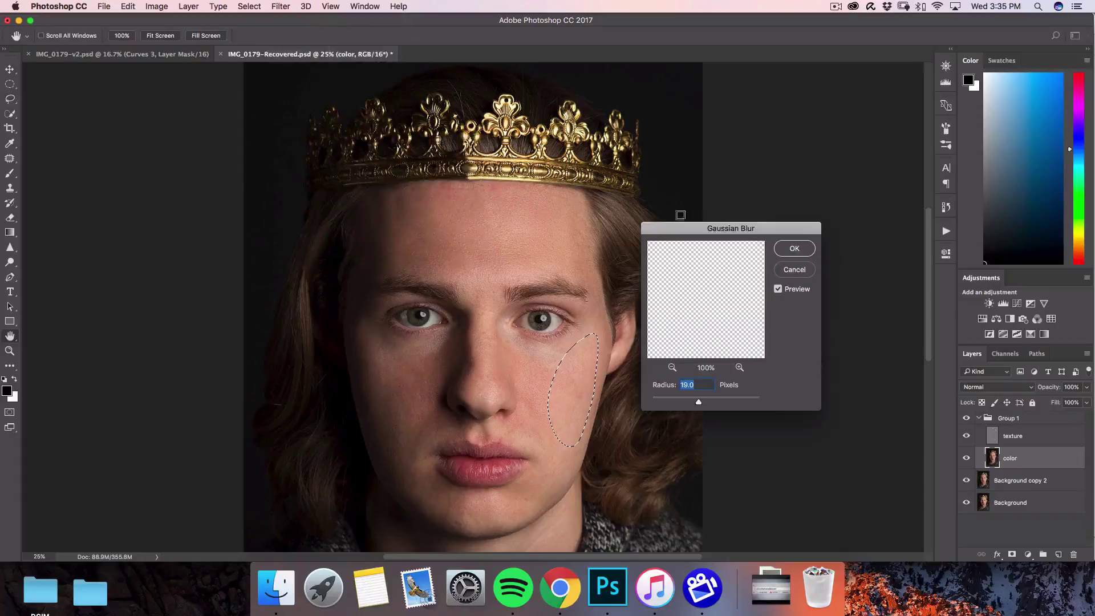
click(805, 250)
Lasso the outer cheek on the shadowed left side of the face, apply the same Gaussian Blur and deselect.
drag(355, 343, 389, 451)
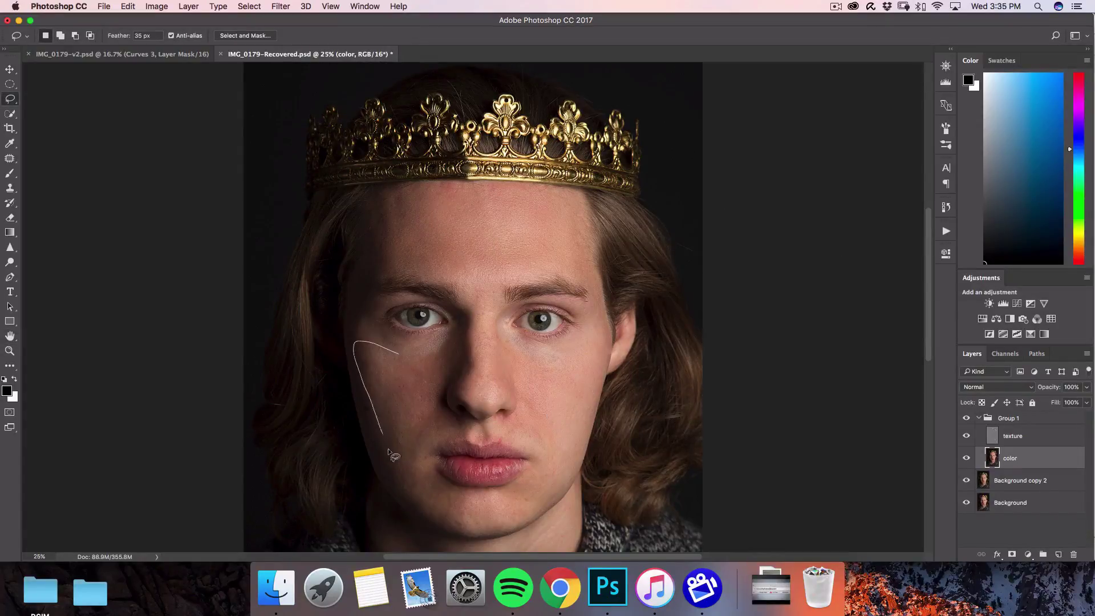
drag(413, 411, 414, 402)
click(279, 7)
mouse_move(319, 139)
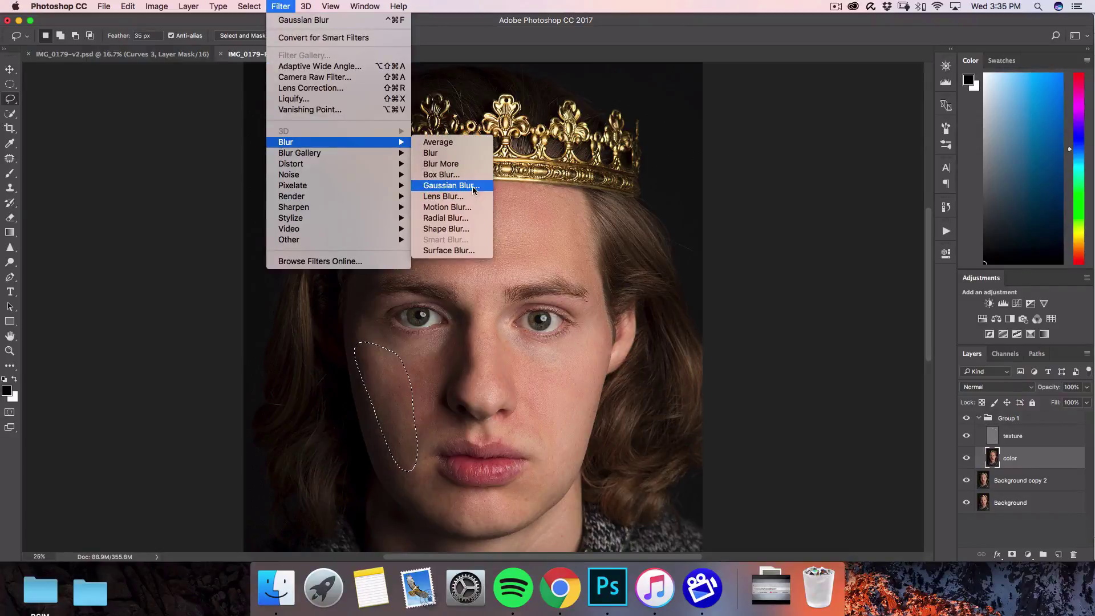
click(480, 190)
key(Return)
key(ctrl+d)
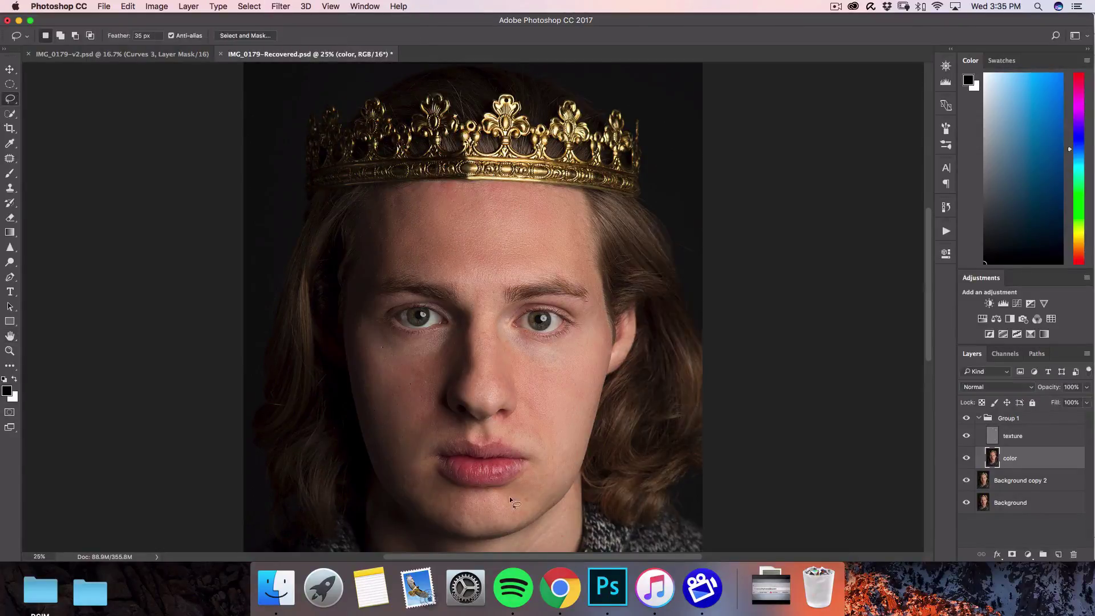
Lasso a narrow area along the right side of the chin and apply the same Gaussian Blur.
click(280, 6)
mouse_move(308, 139)
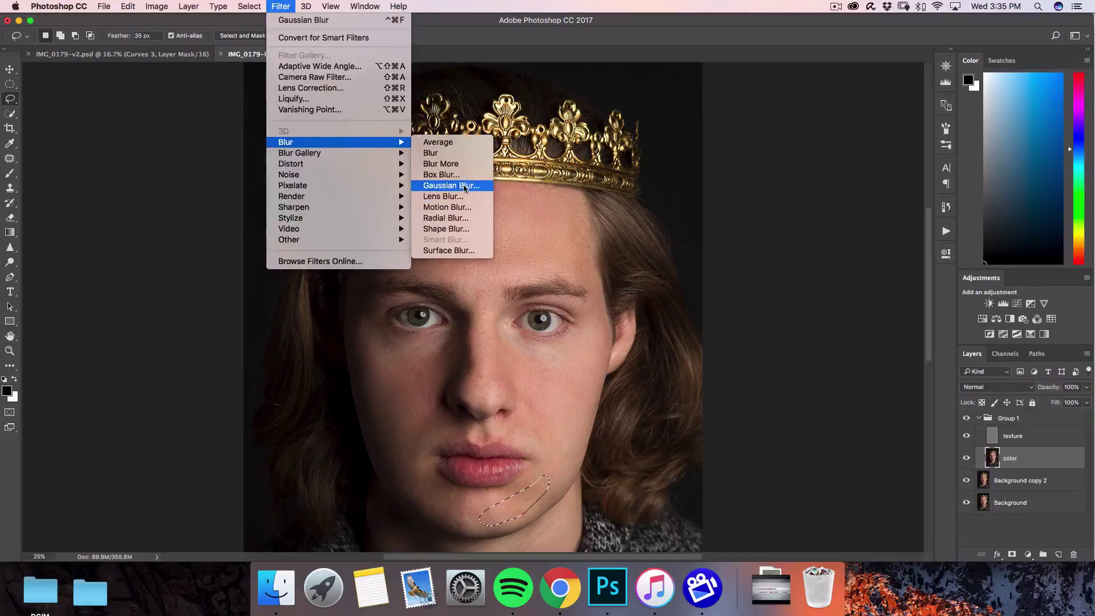
click(465, 185)
key(Return)
Lasso the left jaw and chin area below the mouth, apply the same Gaussian Blur and deselect.
drag(434, 485, 432, 482)
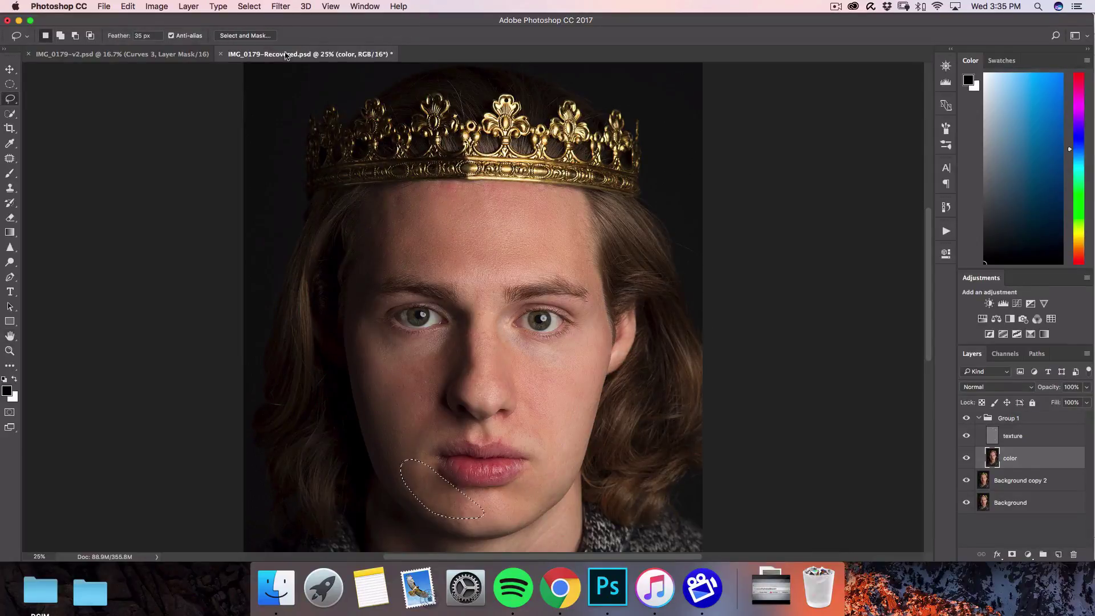
click(281, 6)
mouse_move(342, 142)
click(462, 186)
key(Return)
key(ctrl+d)
Lasso a diagonal strip of the right inner cheek below the eye and apply the same Gaussian Blur.
click(281, 6)
mouse_move(308, 139)
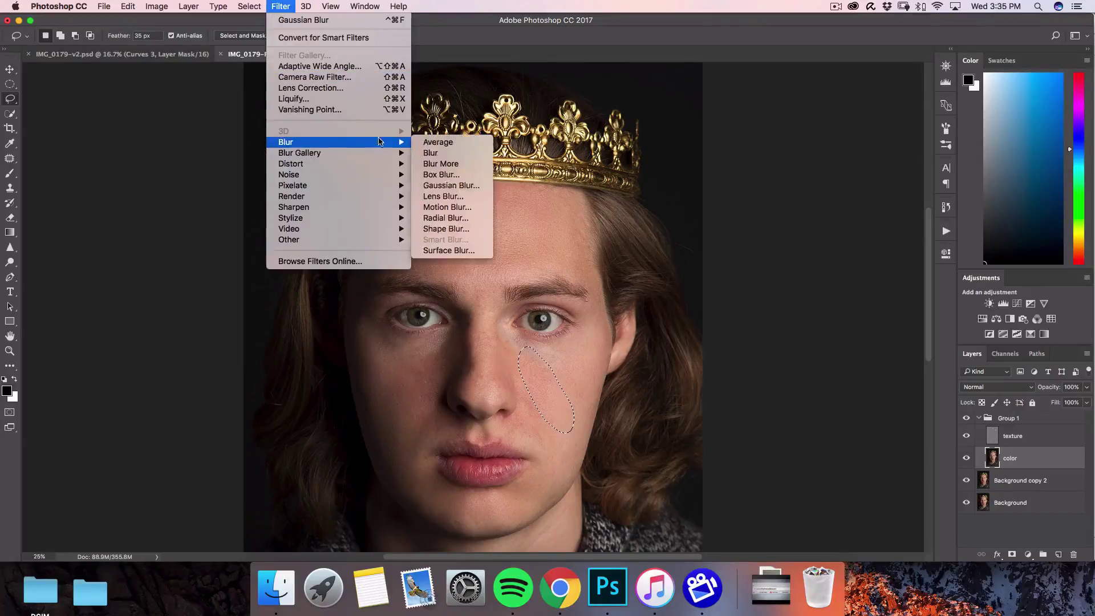
click(462, 184)
click(795, 248)
Lasso the left inner cheek beside the nose, apply the same Gaussian Blur and deselect.
mouse_move(434, 347)
mouse_down()
mouse_move(409, 399)
mouse_move(448, 369)
mouse_move(437, 344)
mouse_up()
click(281, 7)
mouse_move(306, 141)
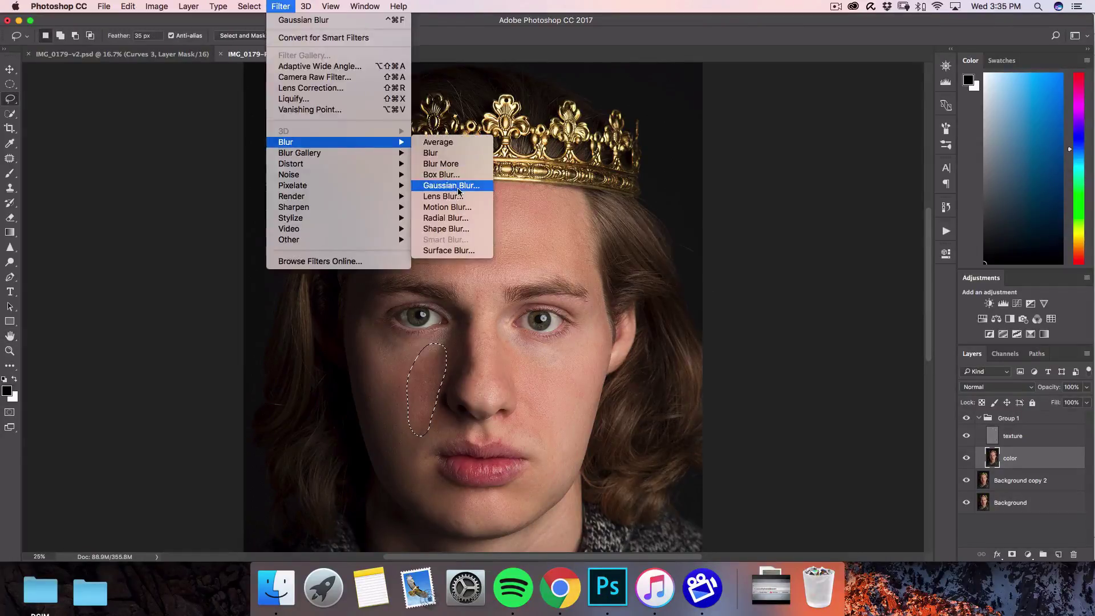
click(456, 182)
click(794, 249)
key(cmd+d)
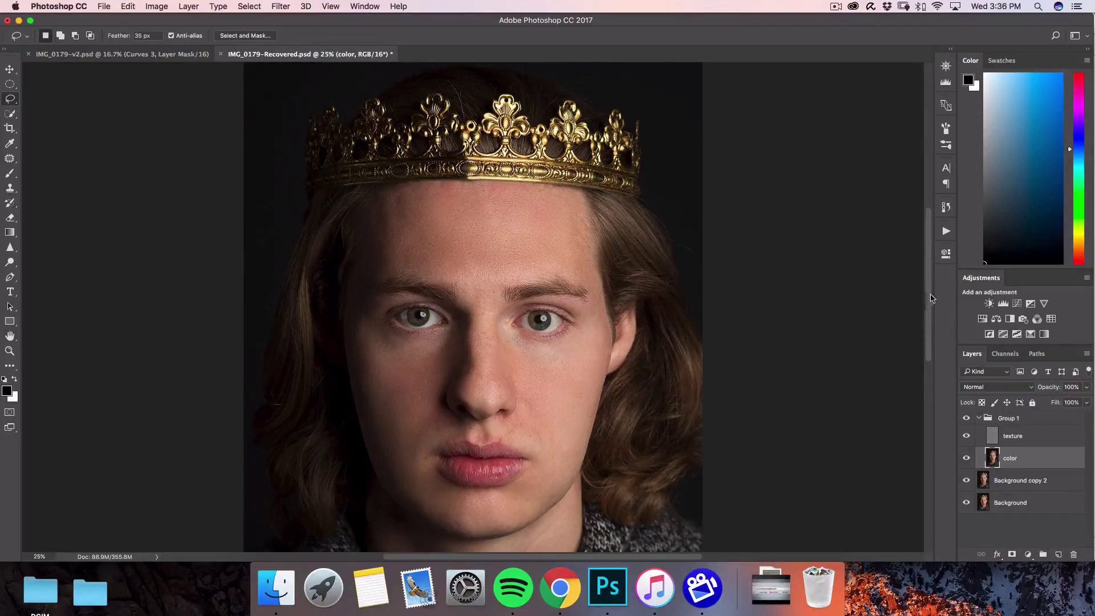
Collapse Group 1 and toggle its visibility repeatedly to compare the skin before and after the retouch, leaving it visible.
drag(931, 297, 932, 326)
scroll(928, 317, up, 2)
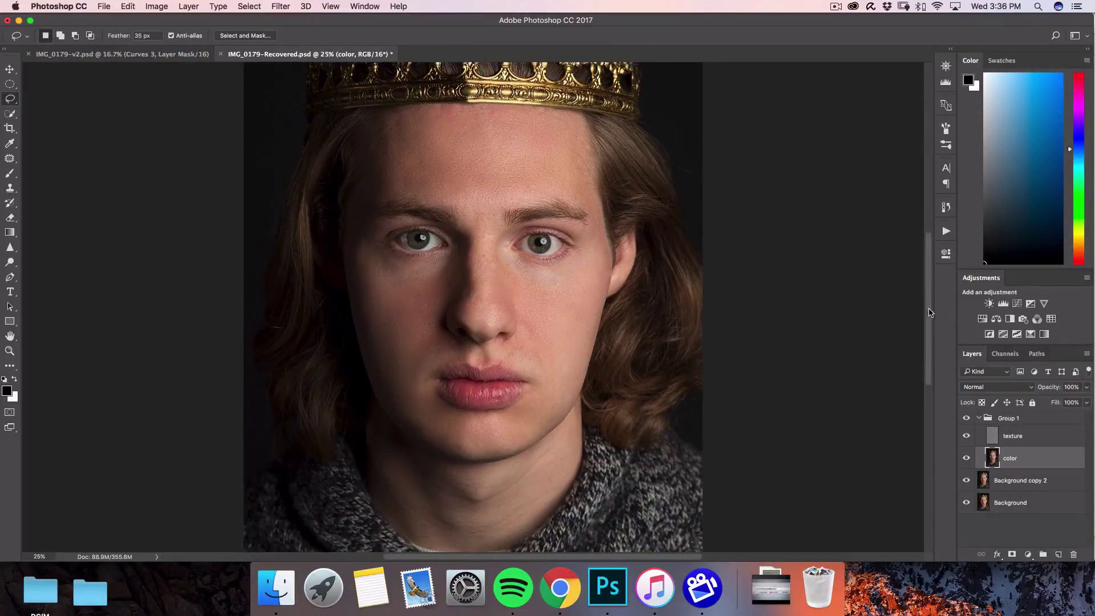
key(super)
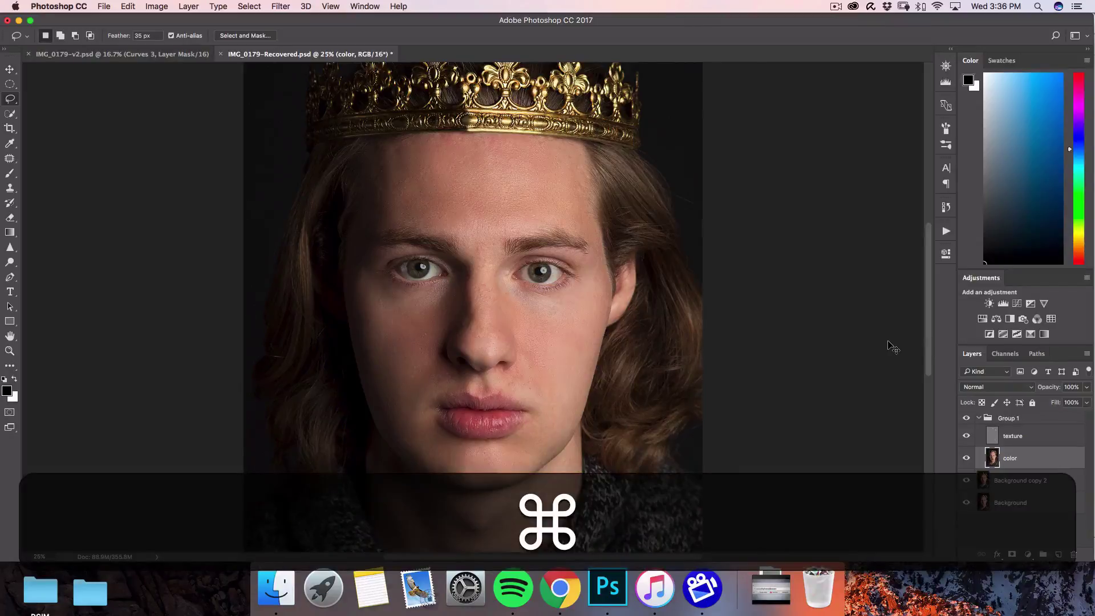
key(super+equal)
key(super+equal)
key(super+minus)
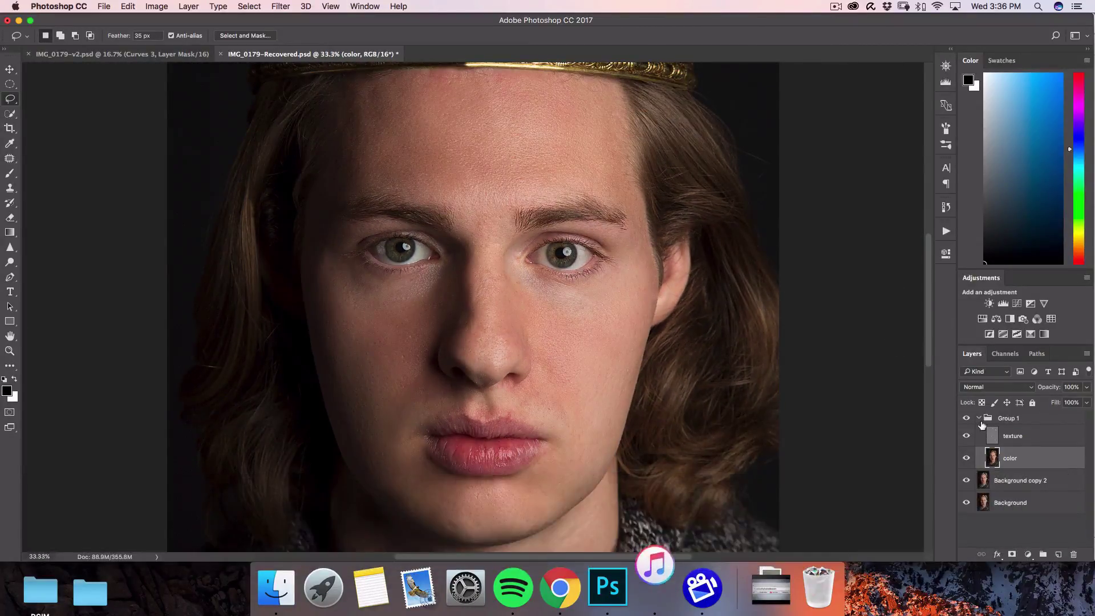
click(979, 418)
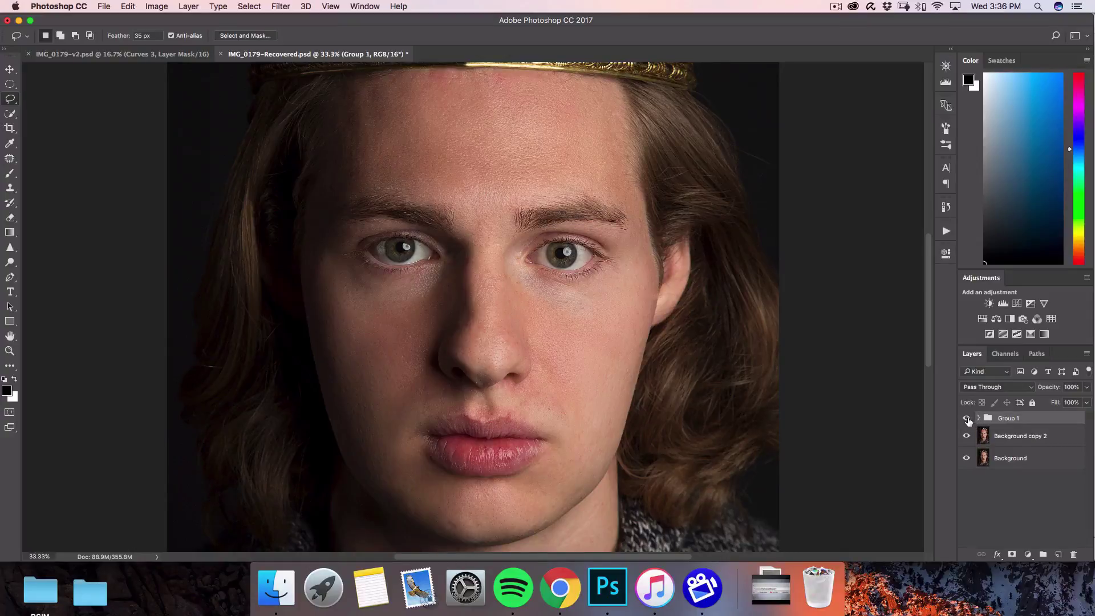
click(967, 419)
click(967, 419)
click(966, 420)
click(967, 419)
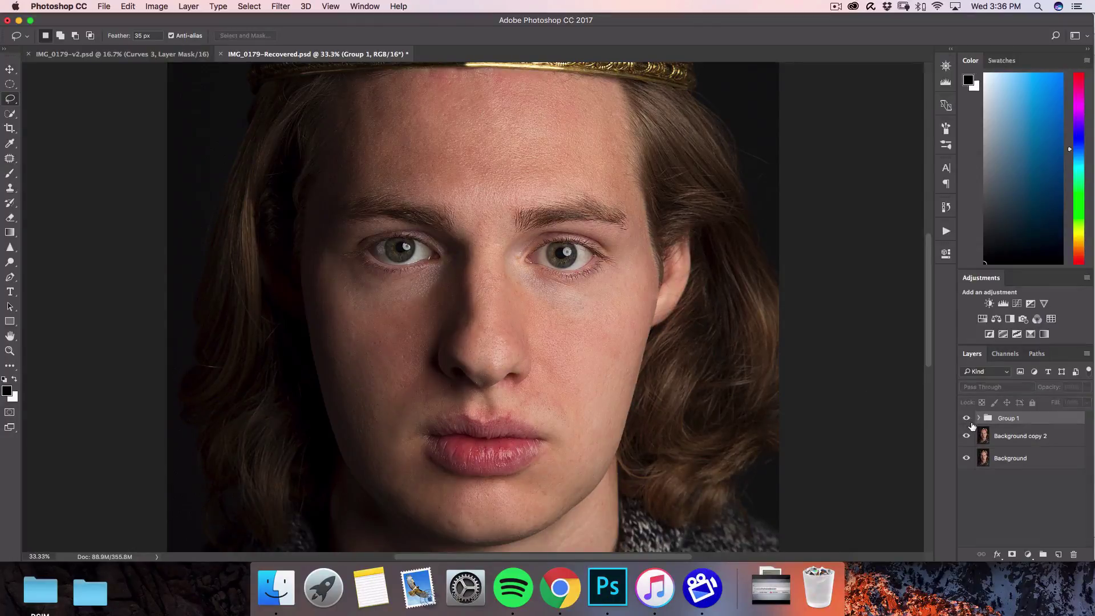
drag(972, 425, 973, 428)
click(967, 419)
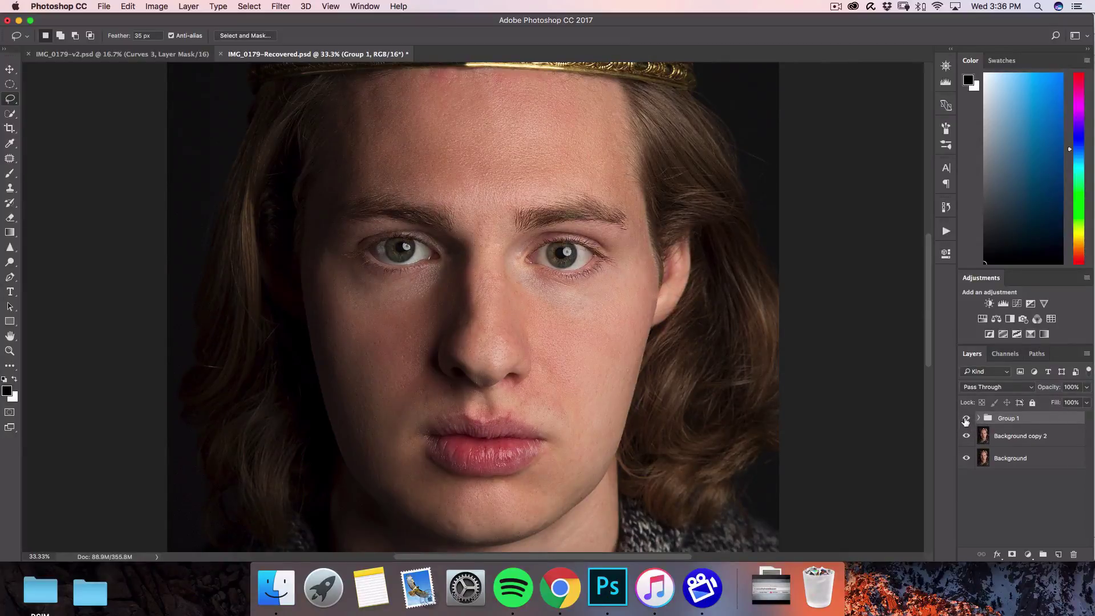